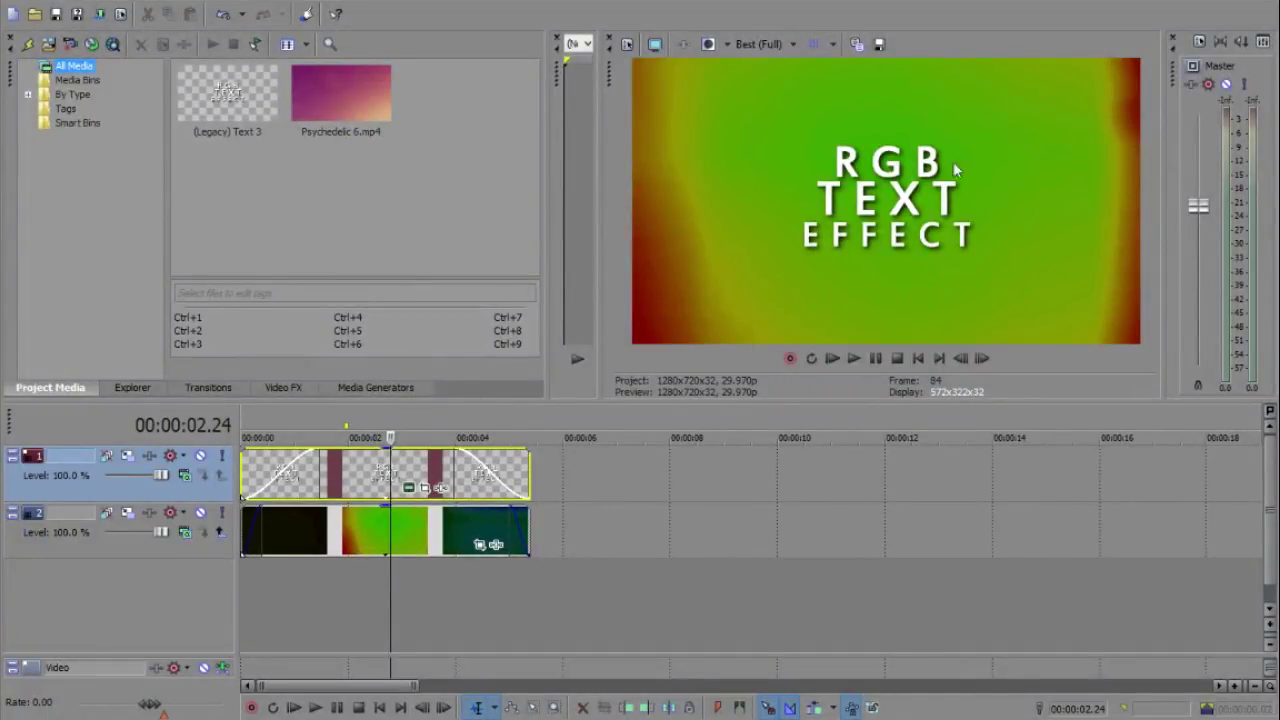
Step: Review the title's placement, colour and spacing, and outline and shadow text settings
left_click(408, 488)
left_click(138, 110)
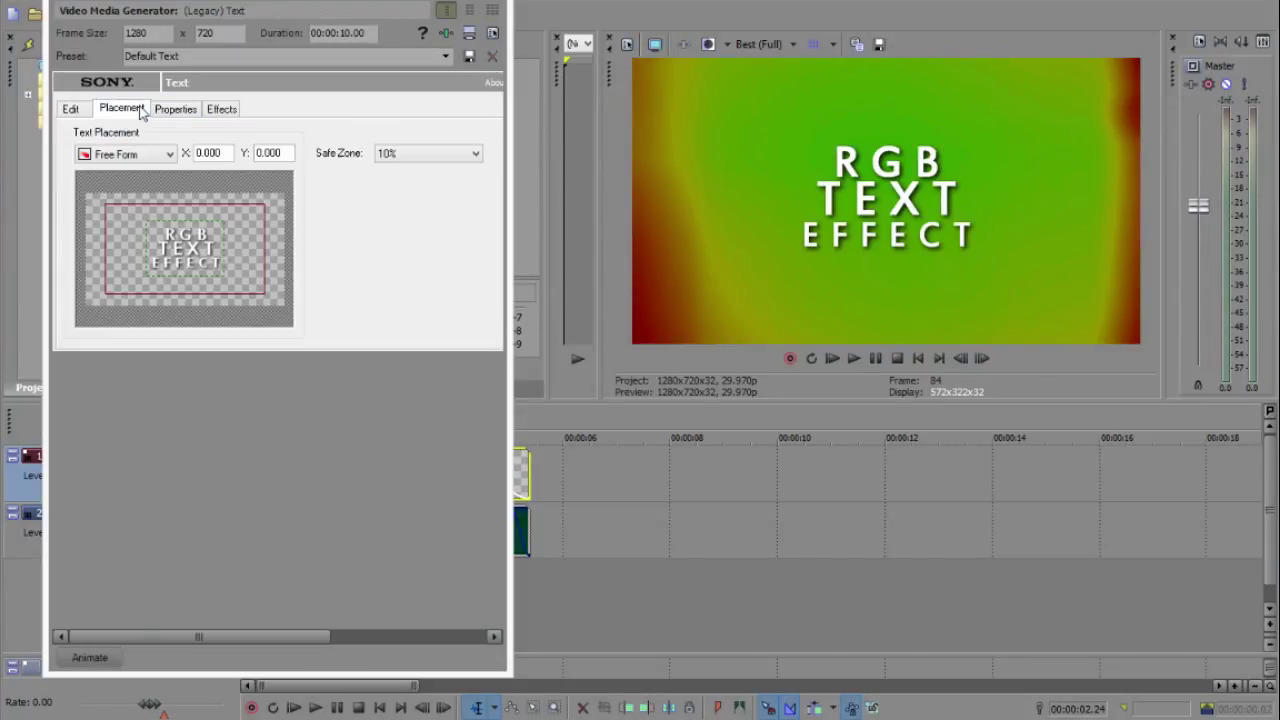
left_click(160, 110)
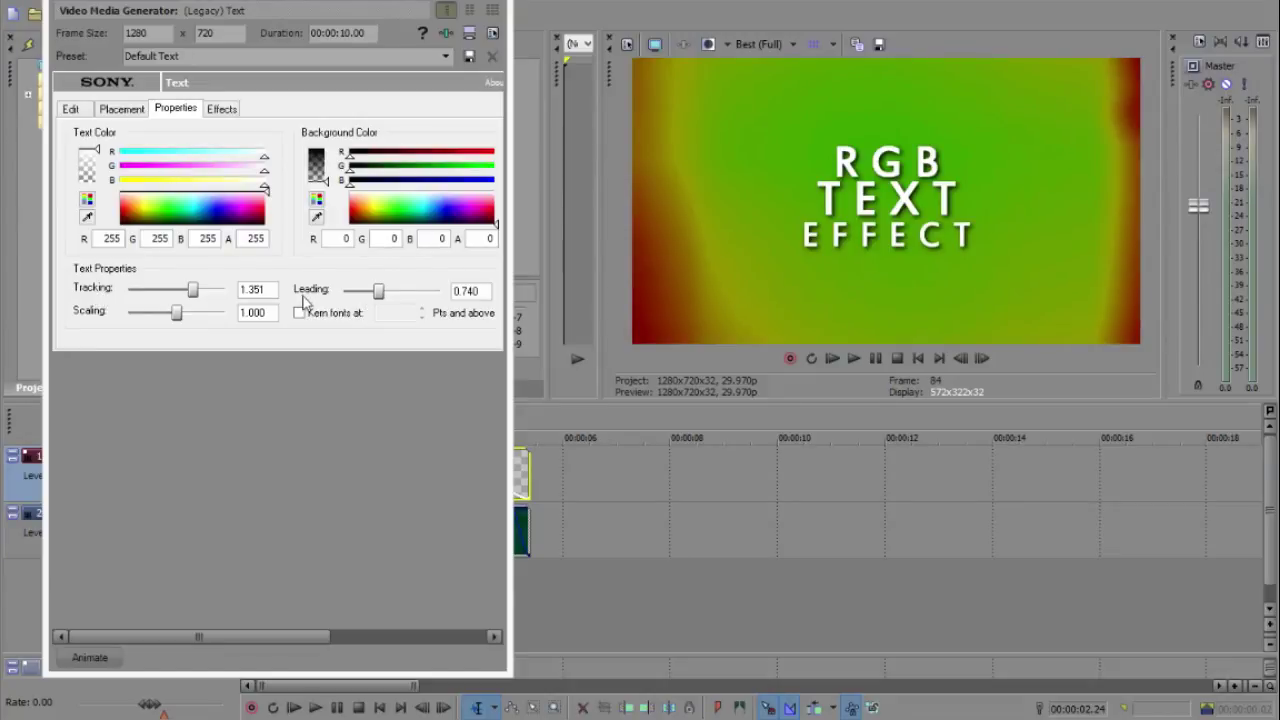
left_click(222, 110)
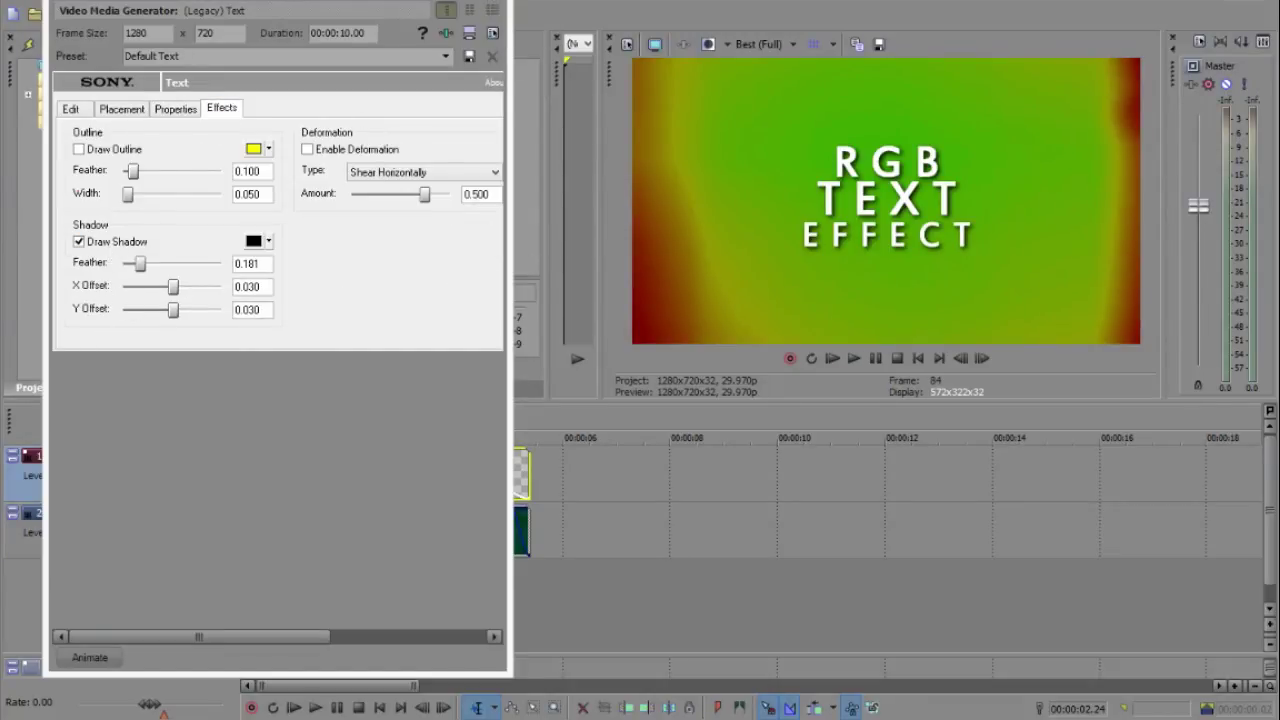
Step: Close the text settings and preview the title at 00:00:02.01 and 00:00:01.26
left_click(508, 8)
left_click(347, 437)
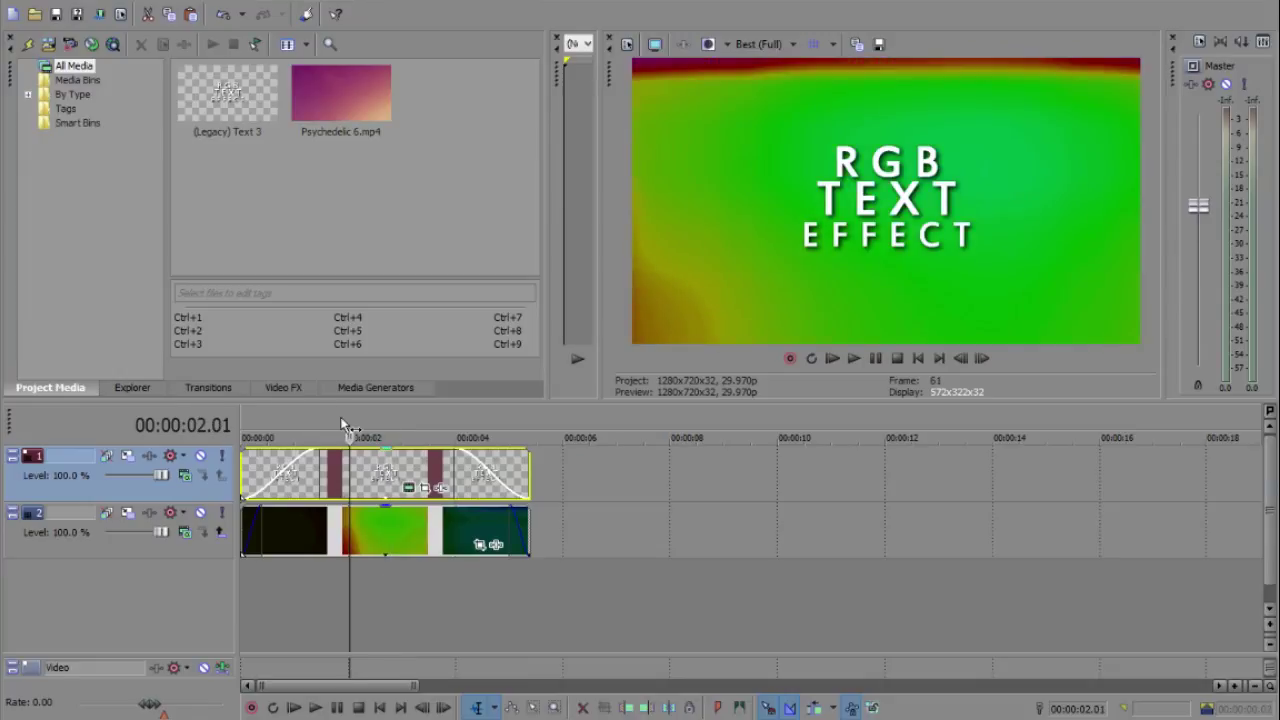
left_click(341, 437)
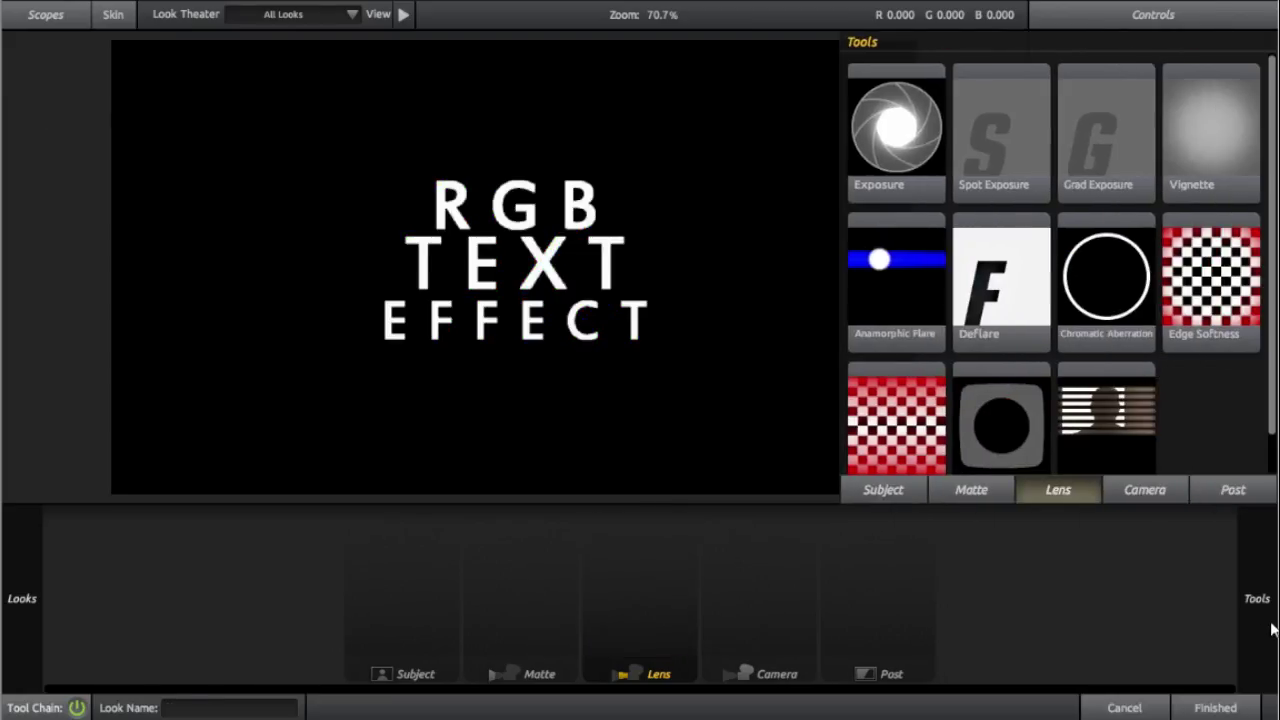
Step: Add Chromatic Aberration at Red/Cyan 5.44, Green/Magenta -14.06, Blue/Yellow -33.93 and apply the look
left_click_drag(1112, 316, 645, 600)
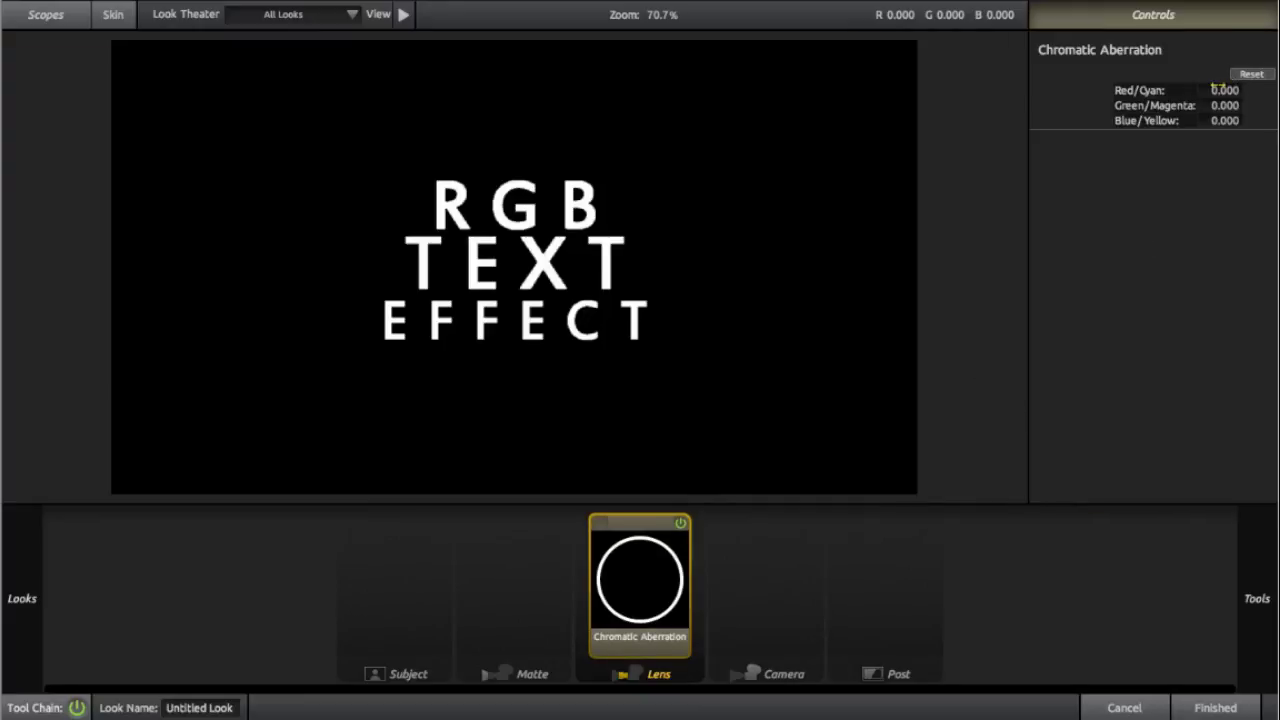
left_click(1205, 89)
type("5.44")
left_click(1206, 104)
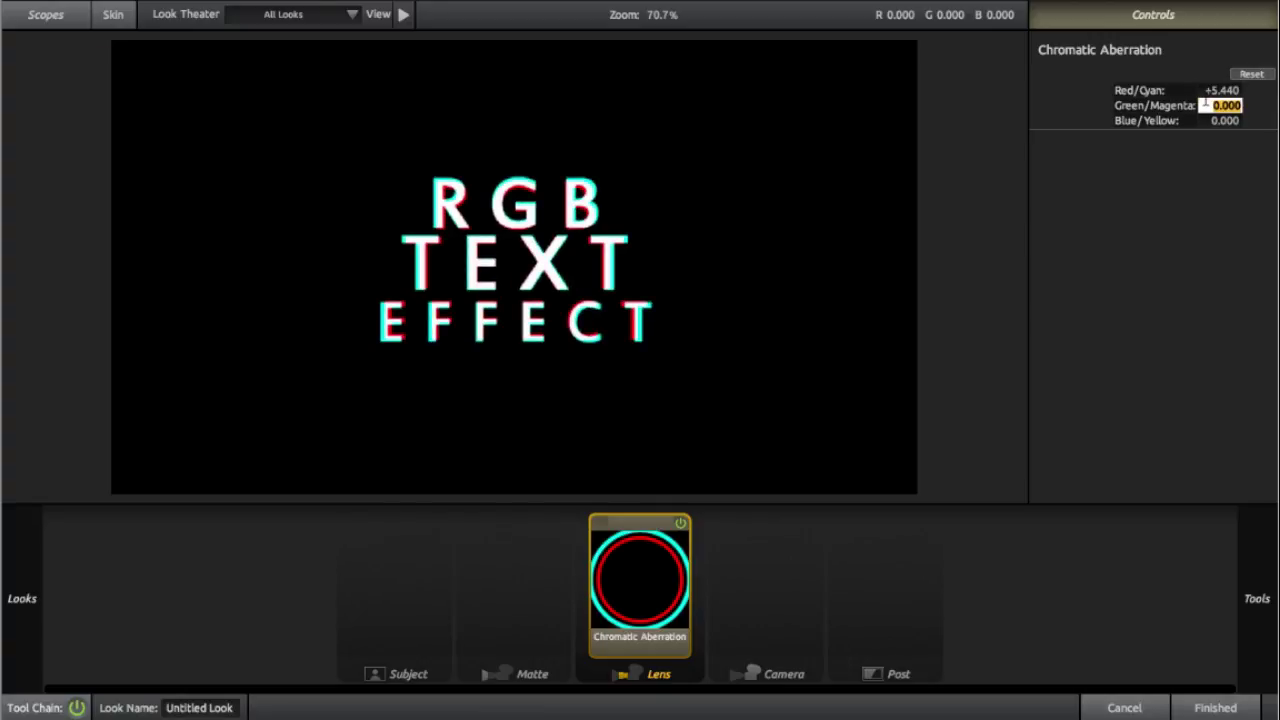
type("-14.06")
key("Return")
left_click(1220, 120)
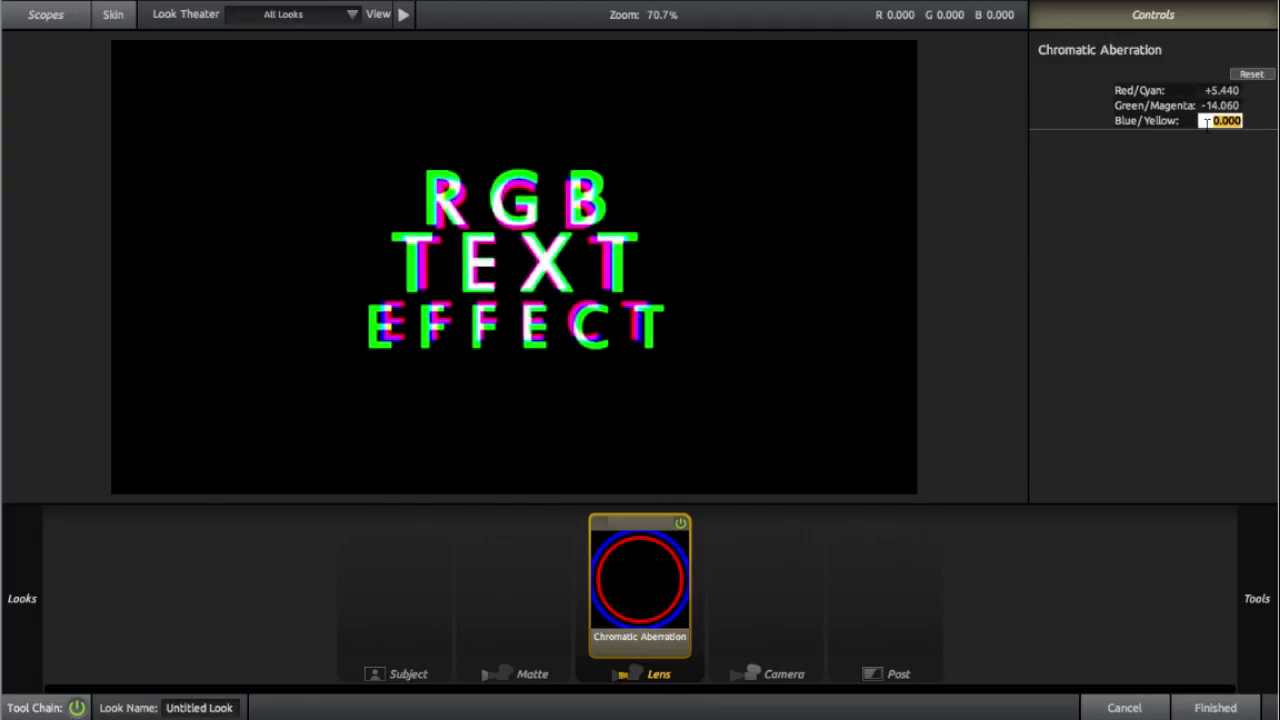
type("-33.93")
left_click(1214, 707)
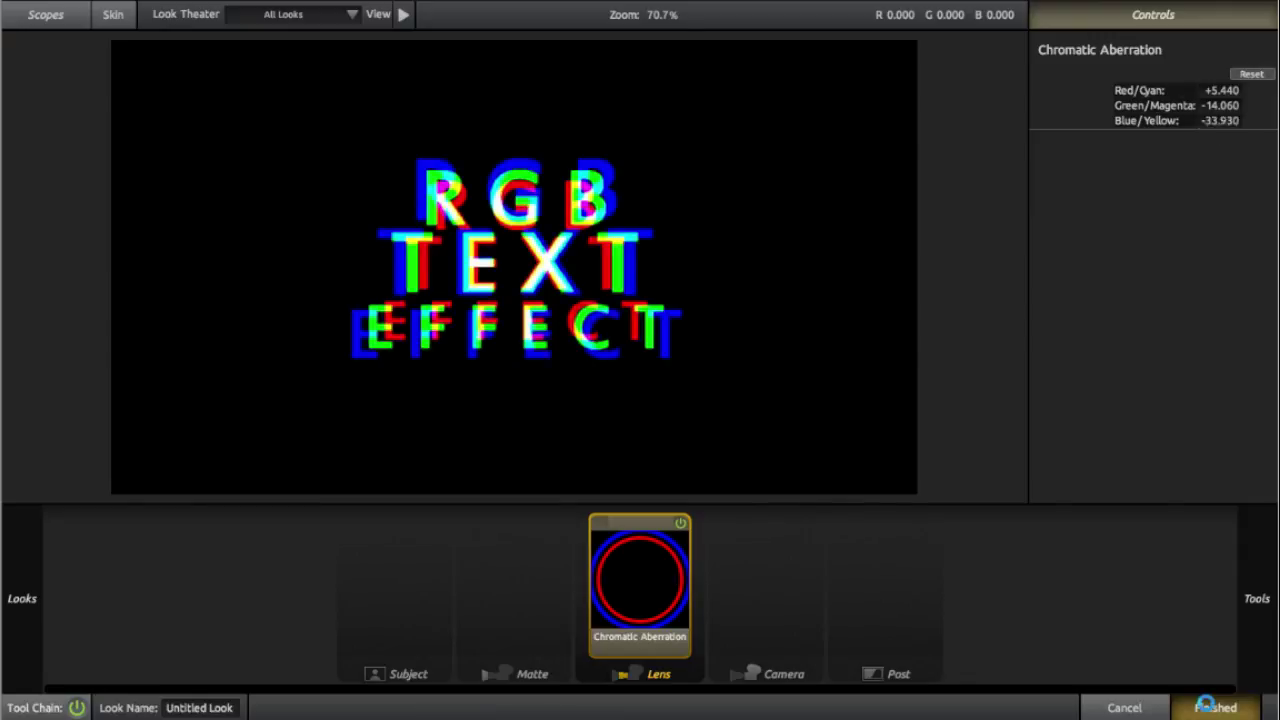
Step: In the effect's keyframe timeline, move to the clip's end and reopen the Looks editor there
left_click(60, 687)
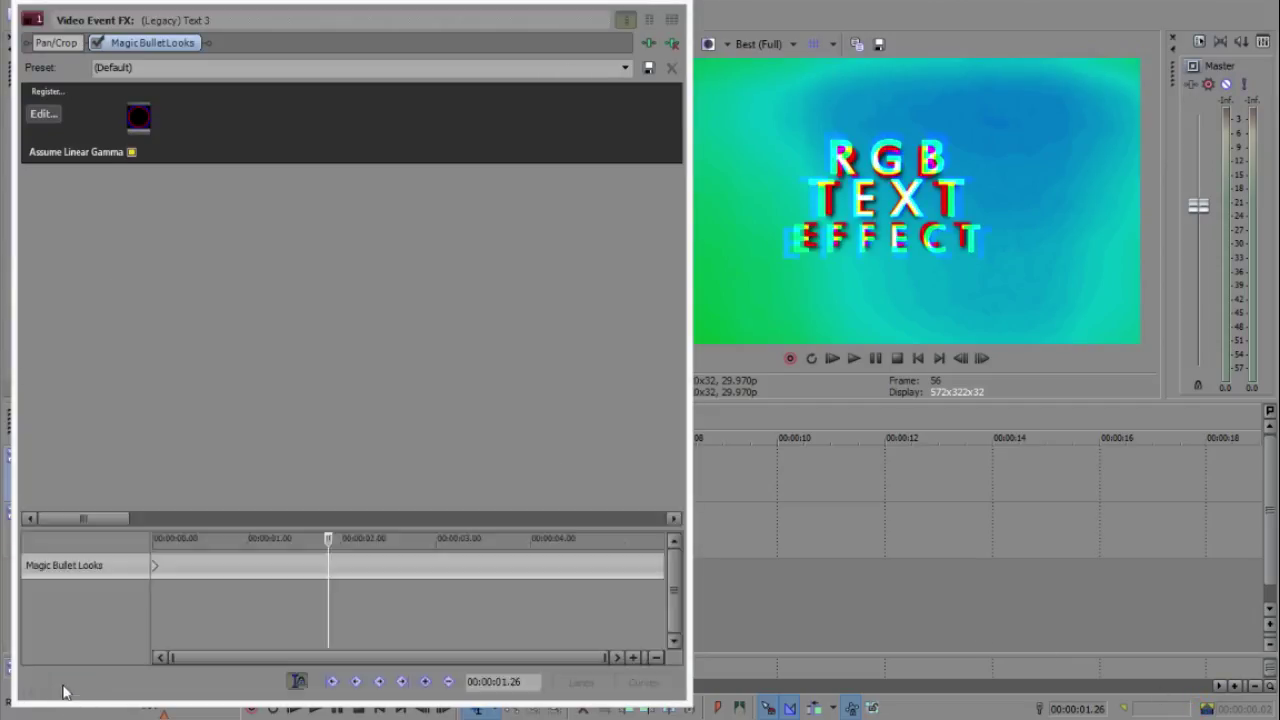
left_click(150, 566)
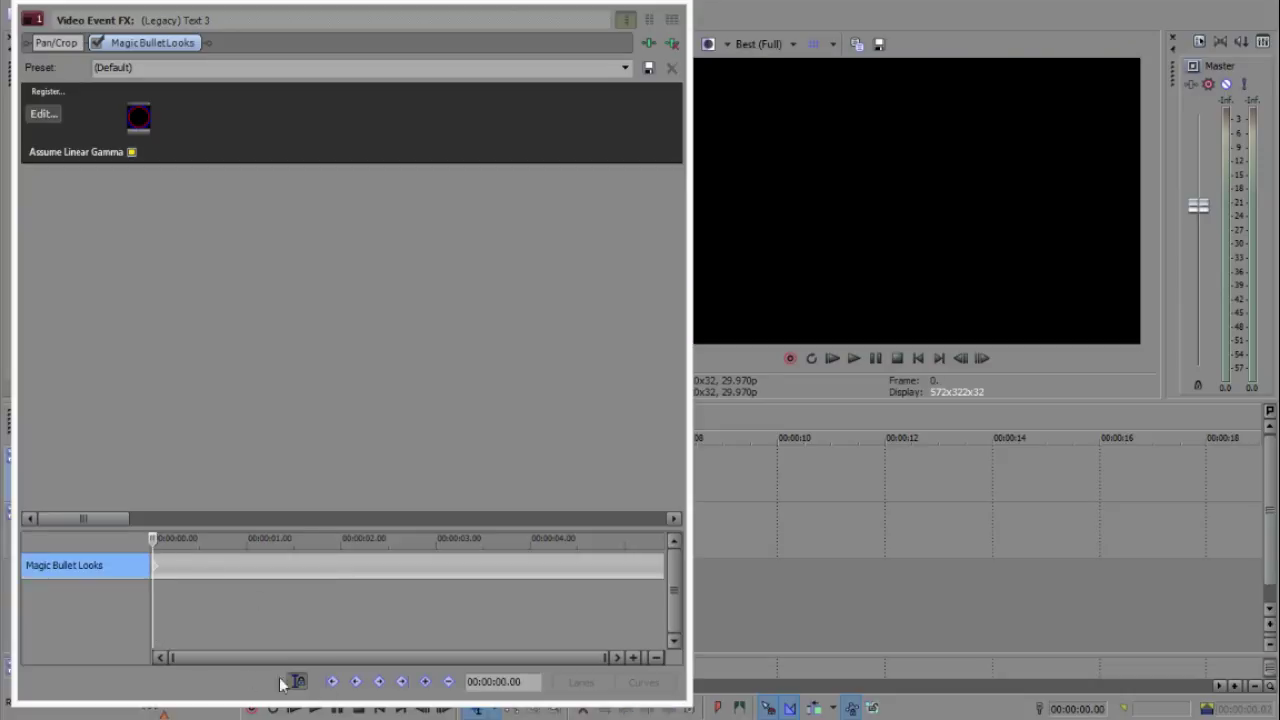
left_click(655, 552)
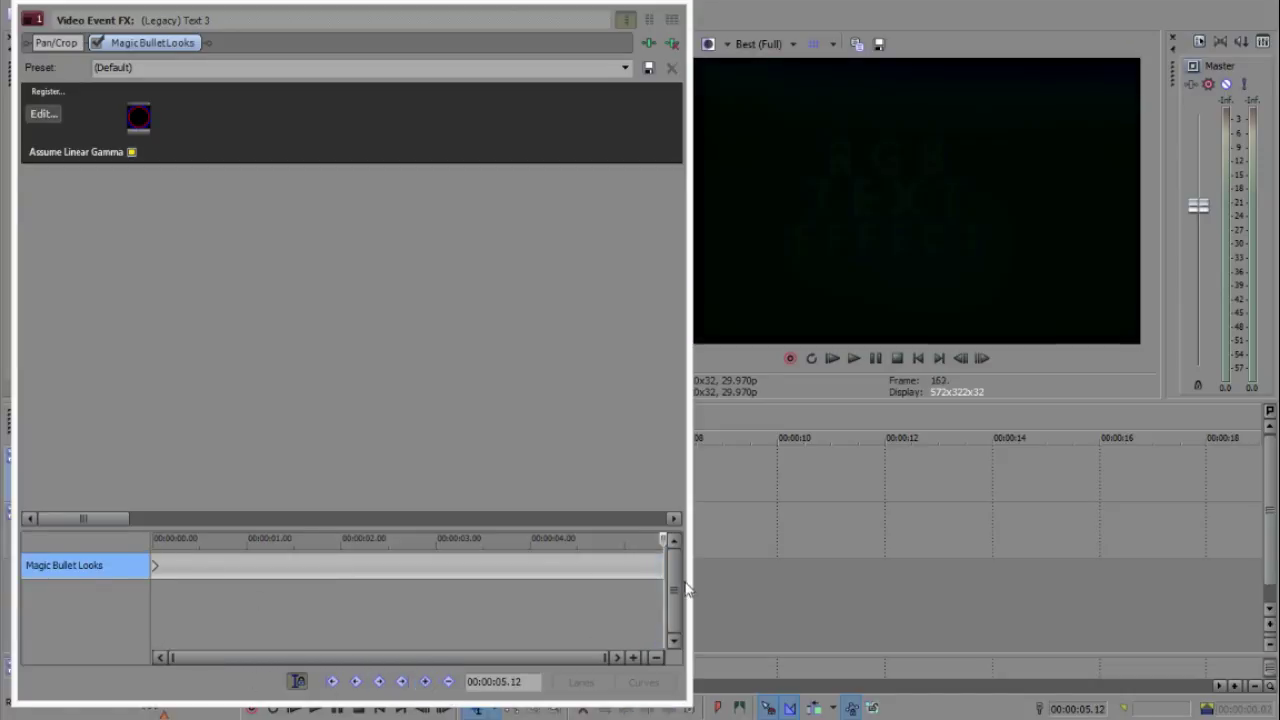
left_click(42, 114)
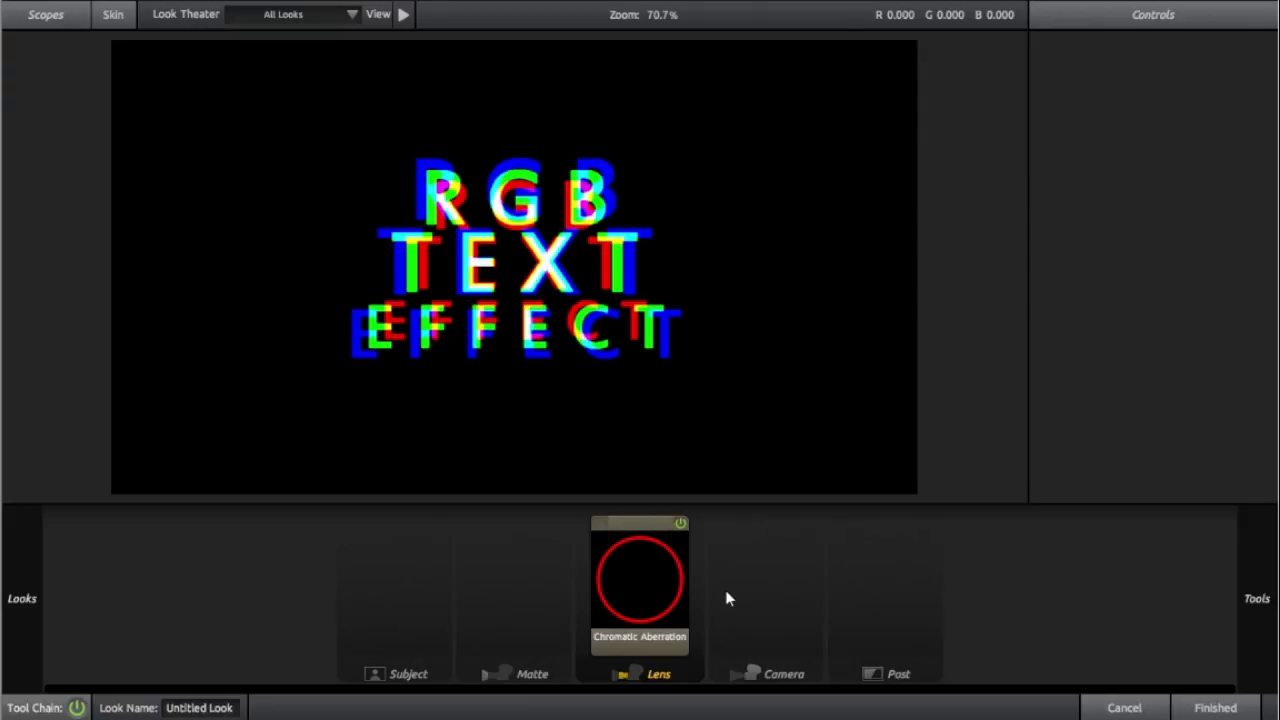
Step: Set the end aberration to Red/Cyan 11.93, Green/Magenta -30.90, Blue/Yellow -26.34 and apply
left_click(651, 603)
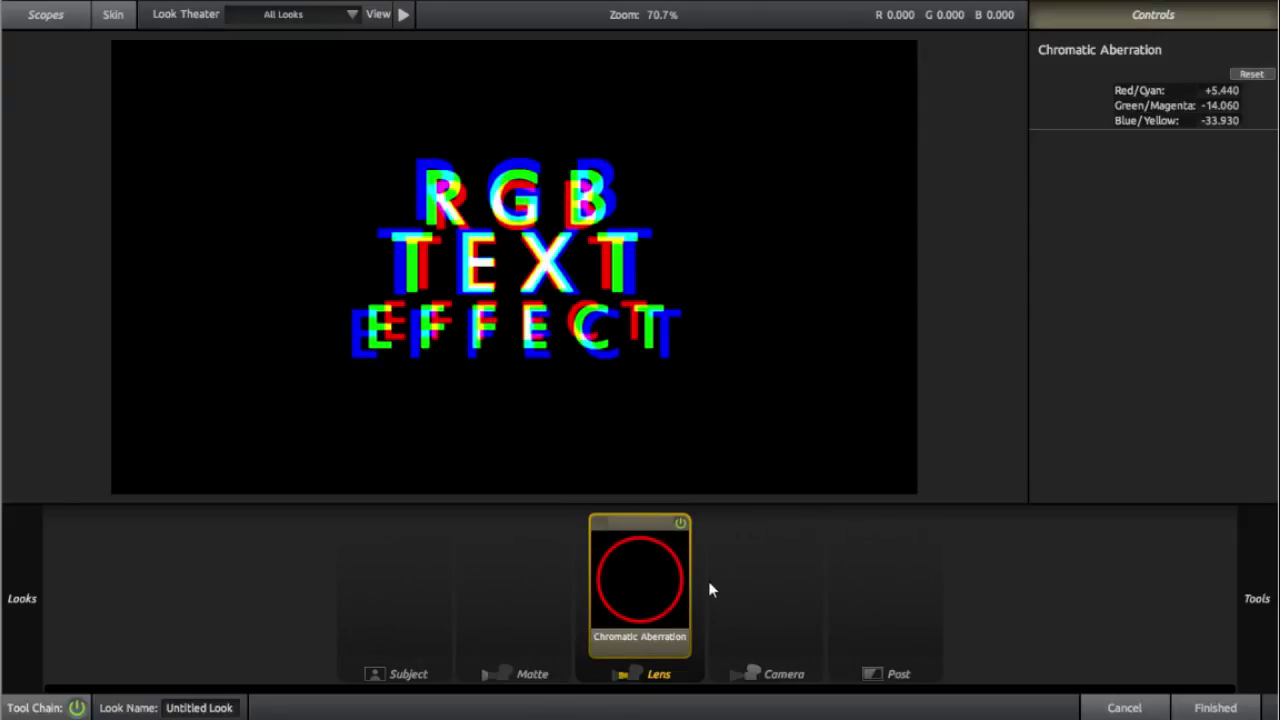
left_click_drag(1120, 121, 1136, 121)
mouse_move(1222, 105)
left_mouse_down()
mouse_move(1233, 105)
mouse_move(1187, 105)
mouse_move(1253, 90)
mouse_move(1204, 90)
left_mouse_up()
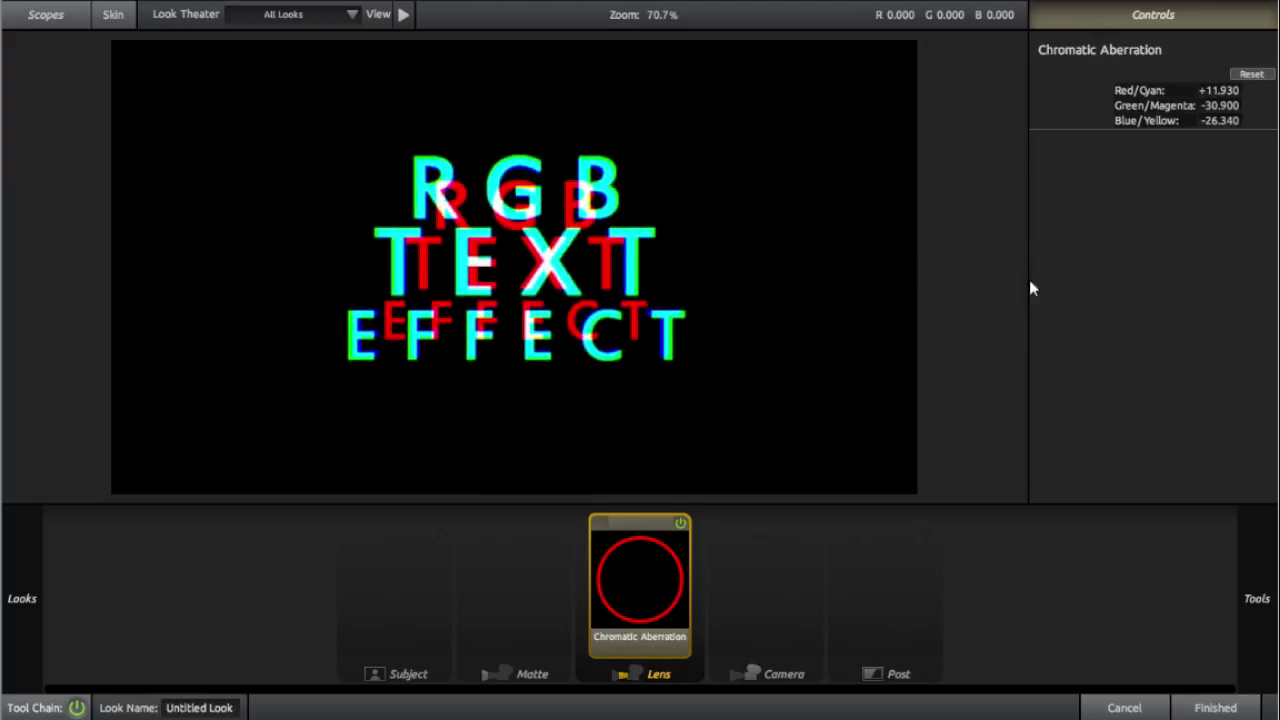
left_click(1213, 707)
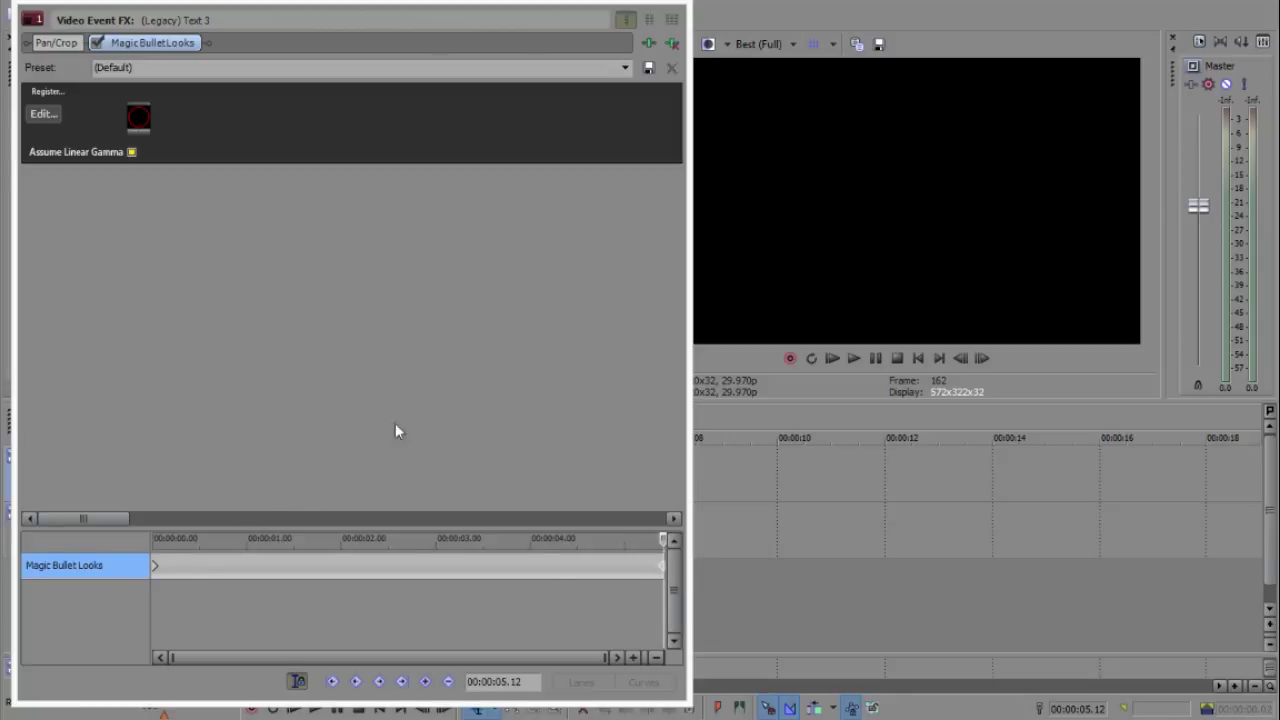
Step: Close the effect window and preview the animated colour split between 1.19 and 4.29 seconds
left_click(684, 6)
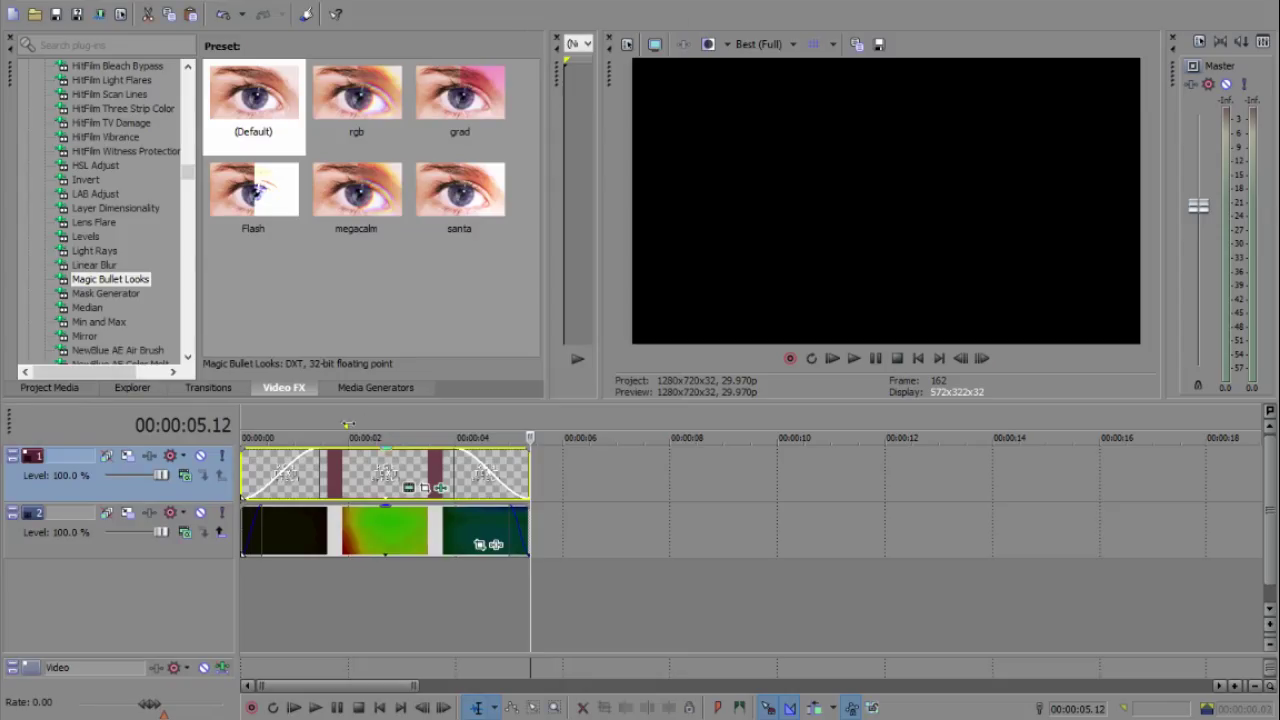
left_click(334, 428)
left_click(443, 430)
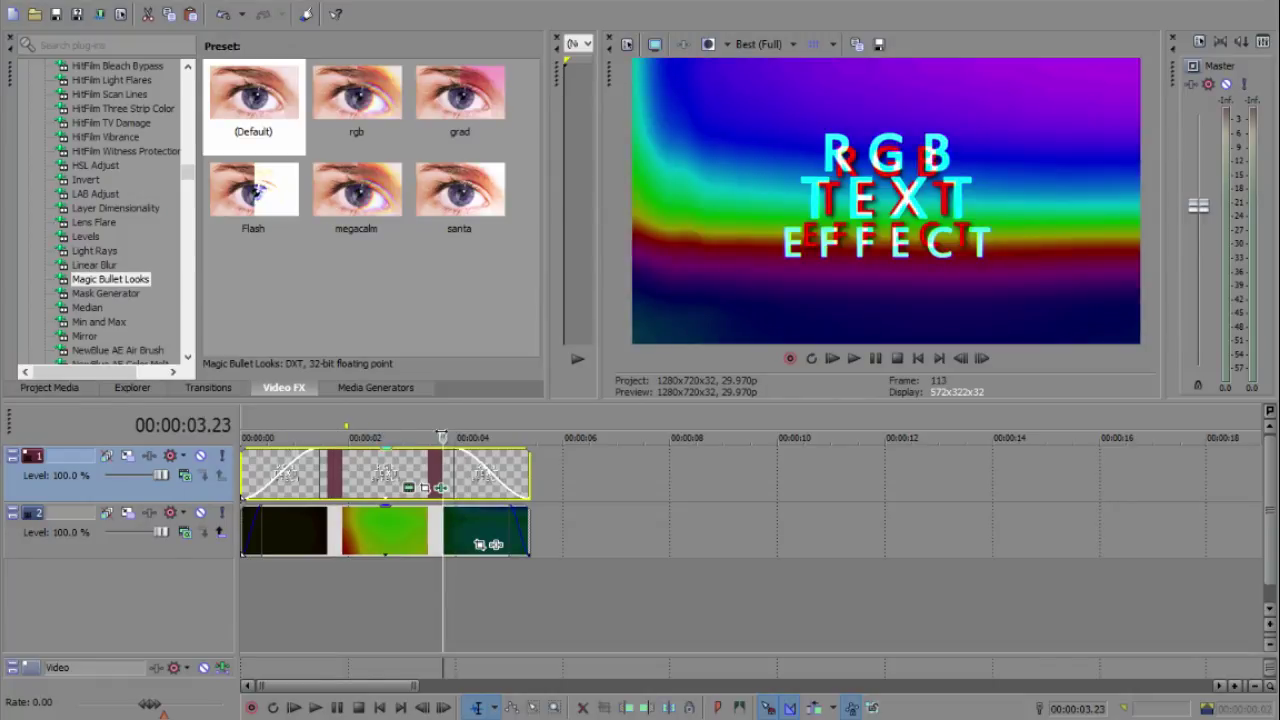
left_click(330, 428)
left_click(472, 425)
left_click(507, 418)
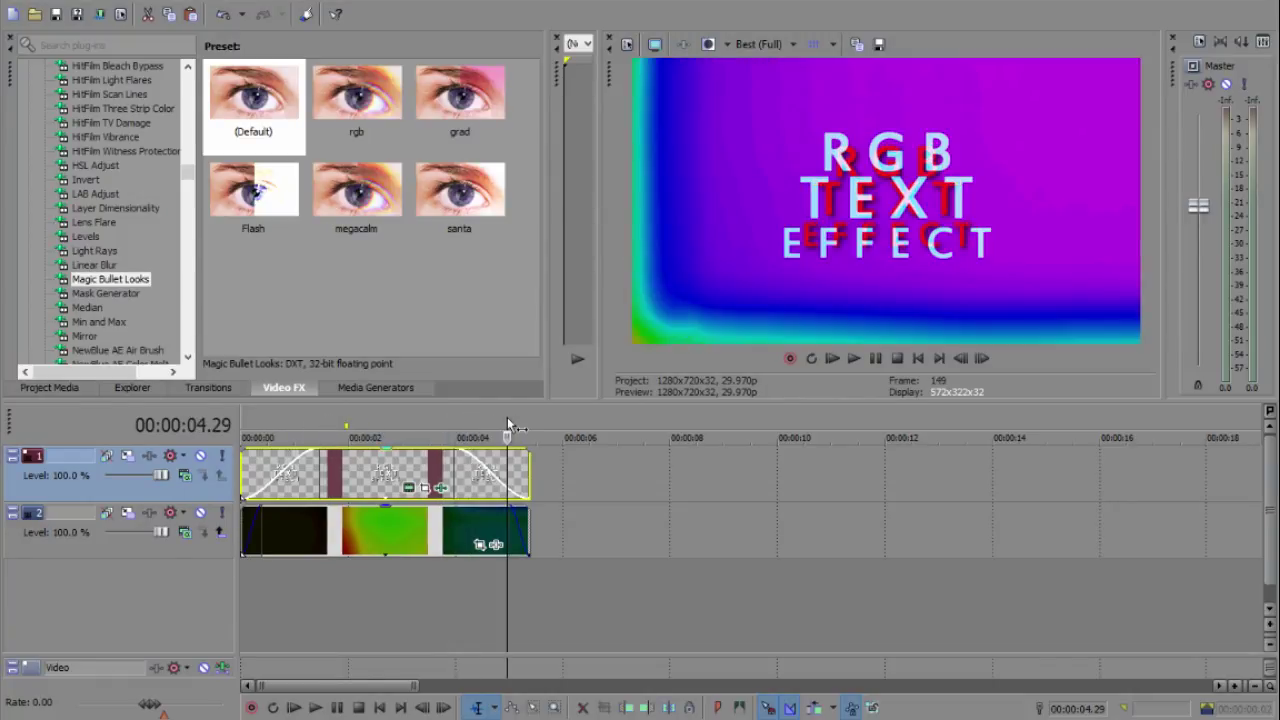
Step: Recheck frames from 1.01 to 2.23 seconds and bring up the Gaussian Blur presets
left_click(366, 428)
left_click(296, 430)
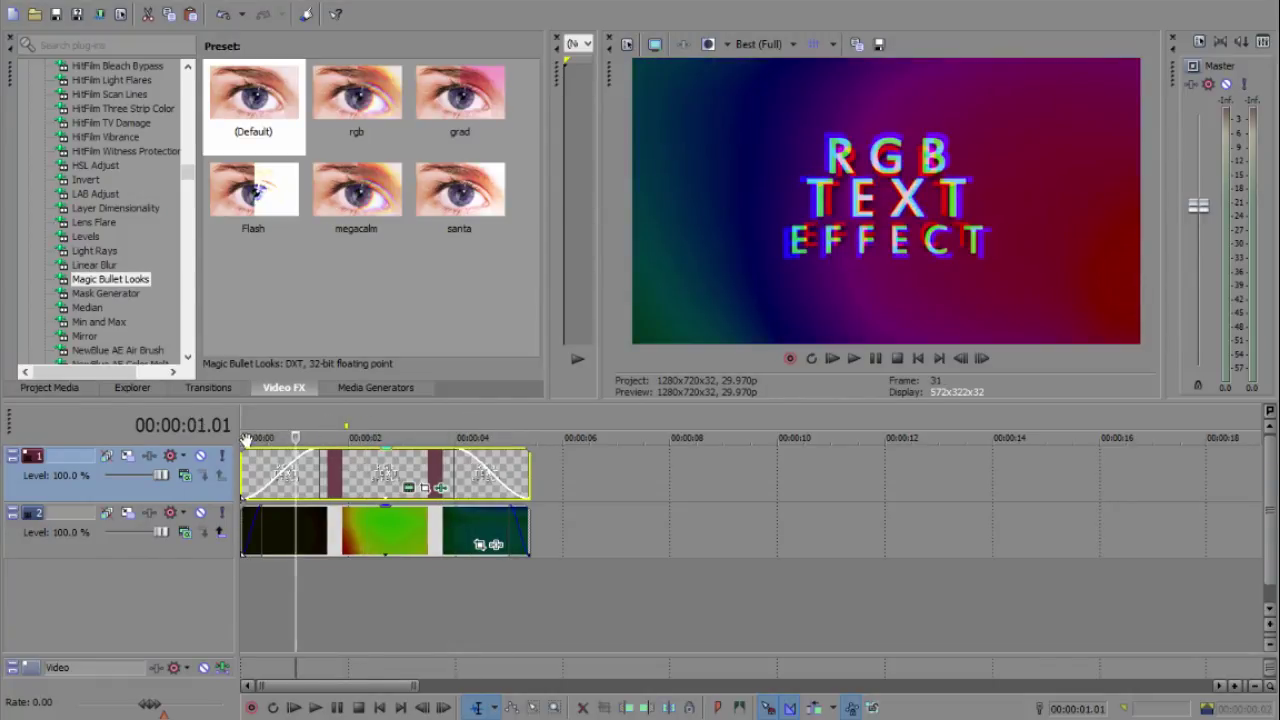
left_click(360, 424)
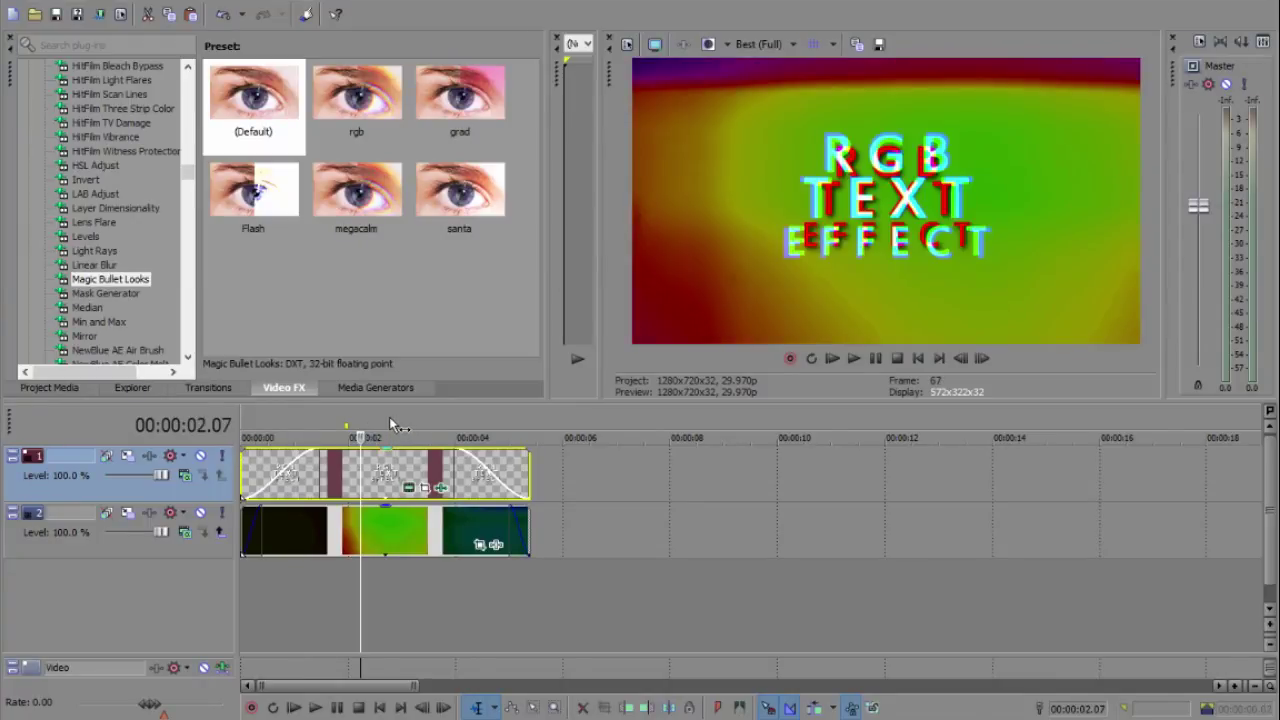
left_click(388, 420)
scroll(121, 279, "up", 5)
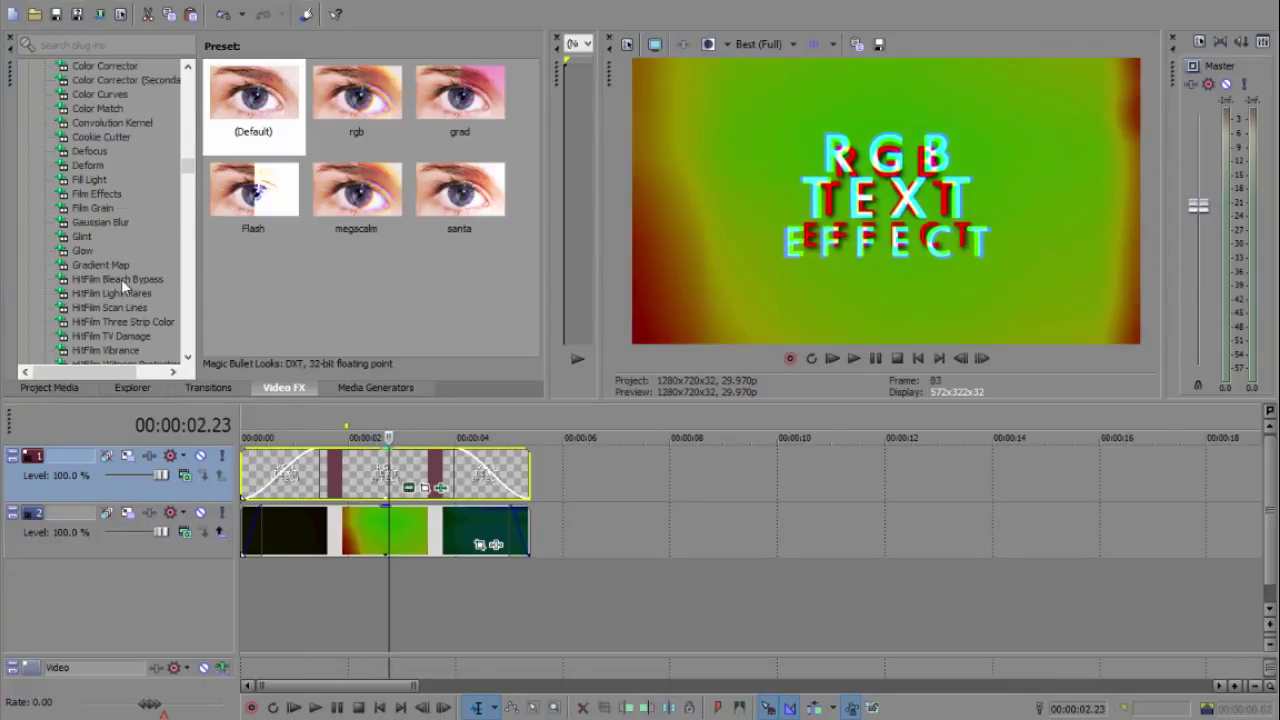
left_click(100, 222)
Step: Apply Gaussian Blur to the title with horizontal and vertical range 0.0080, then close the window
left_click_drag(263, 107, 400, 470)
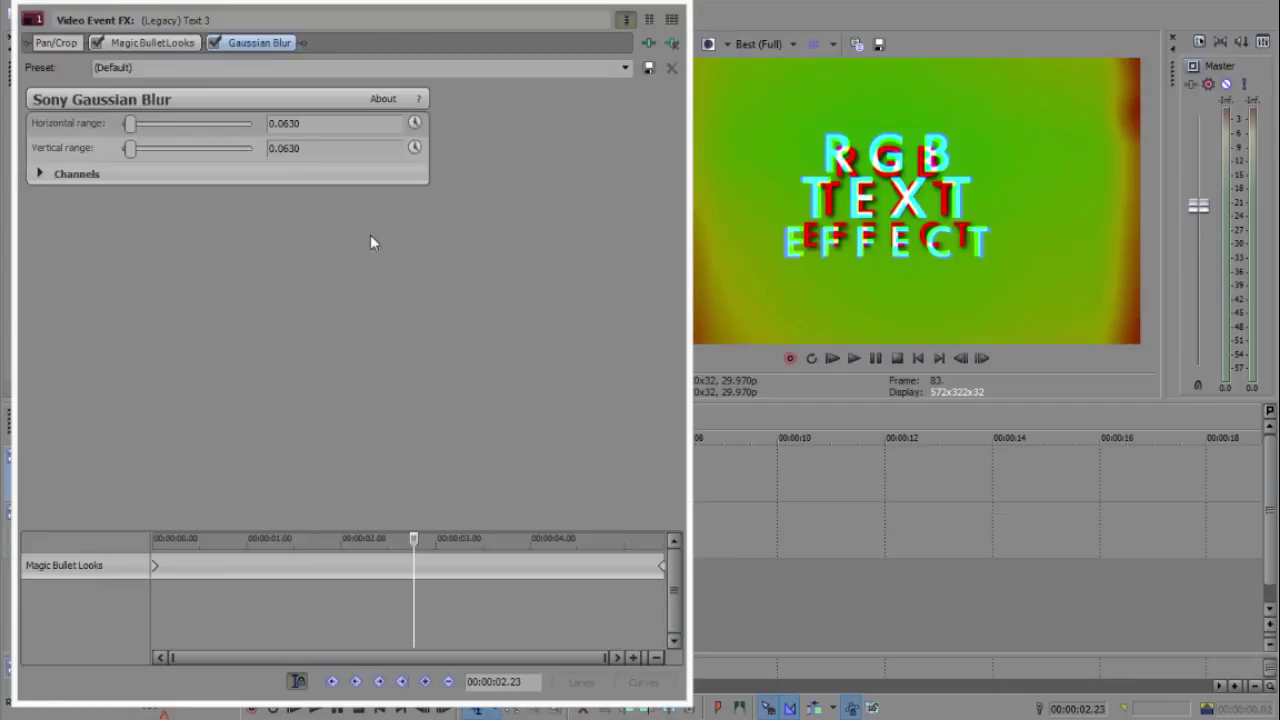
left_click_drag(300, 124, 281, 128)
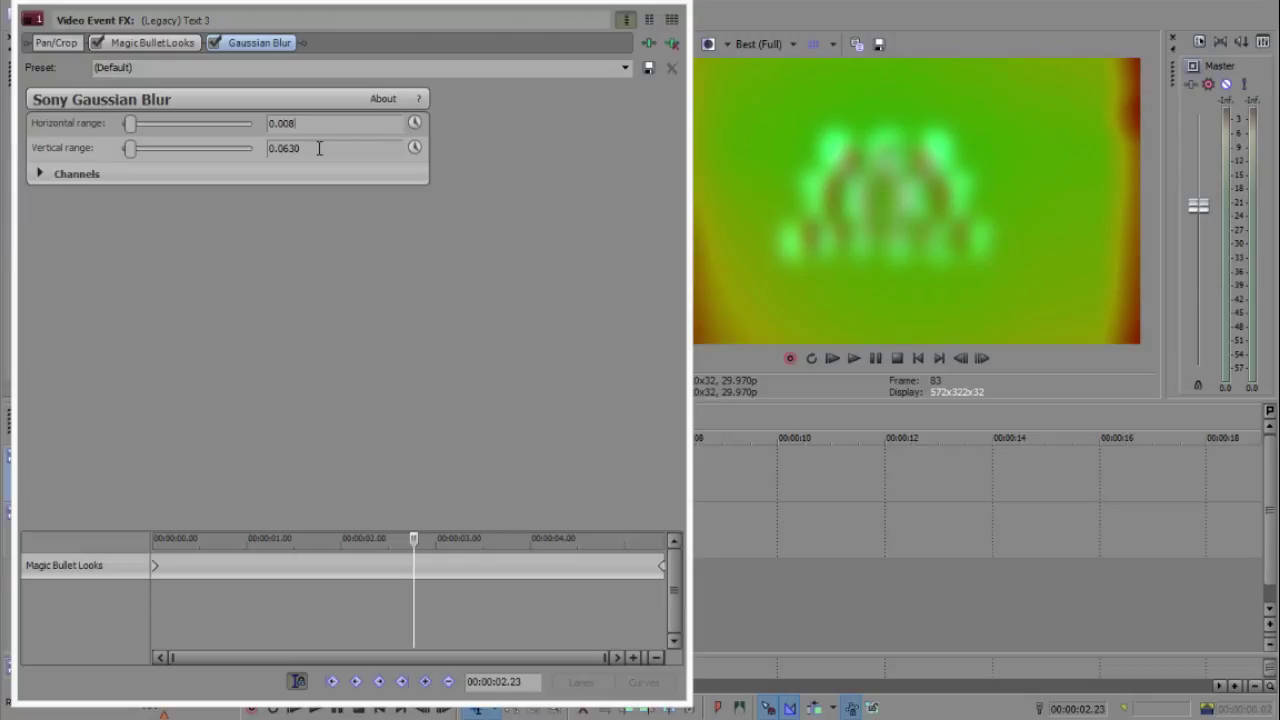
left_click_drag(310, 149, 288, 155)
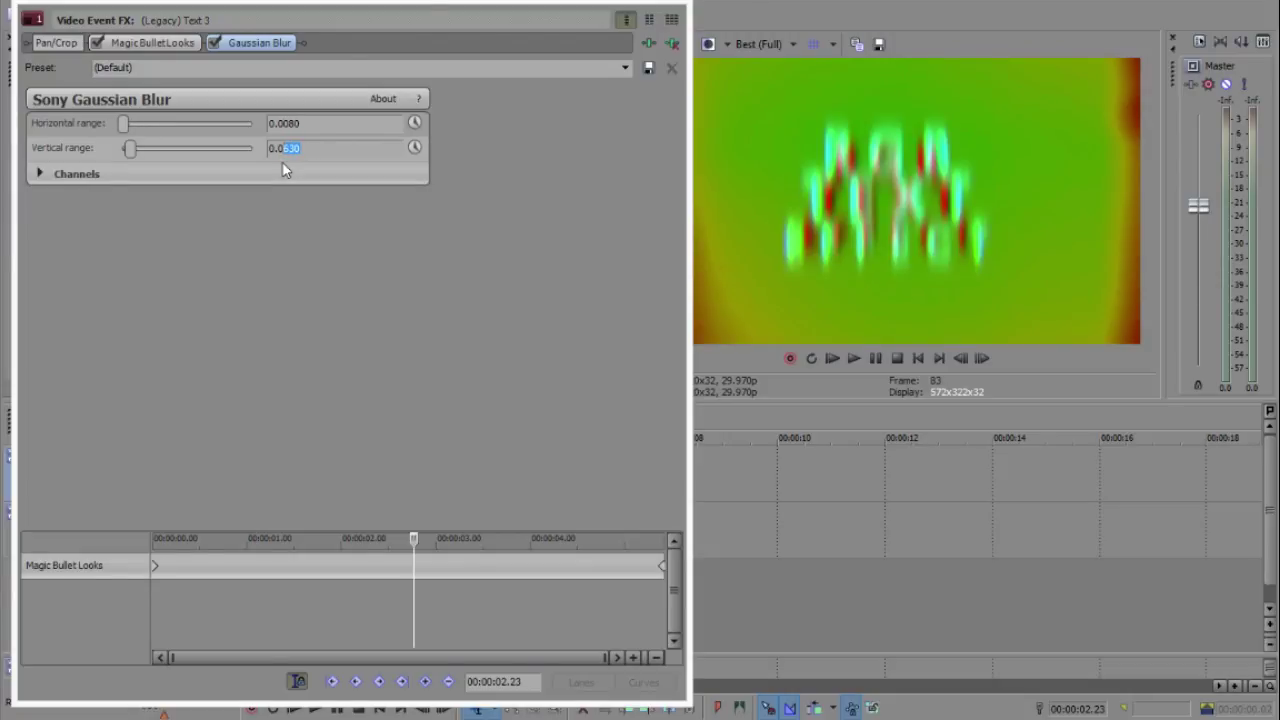
type("00")
key("Return")
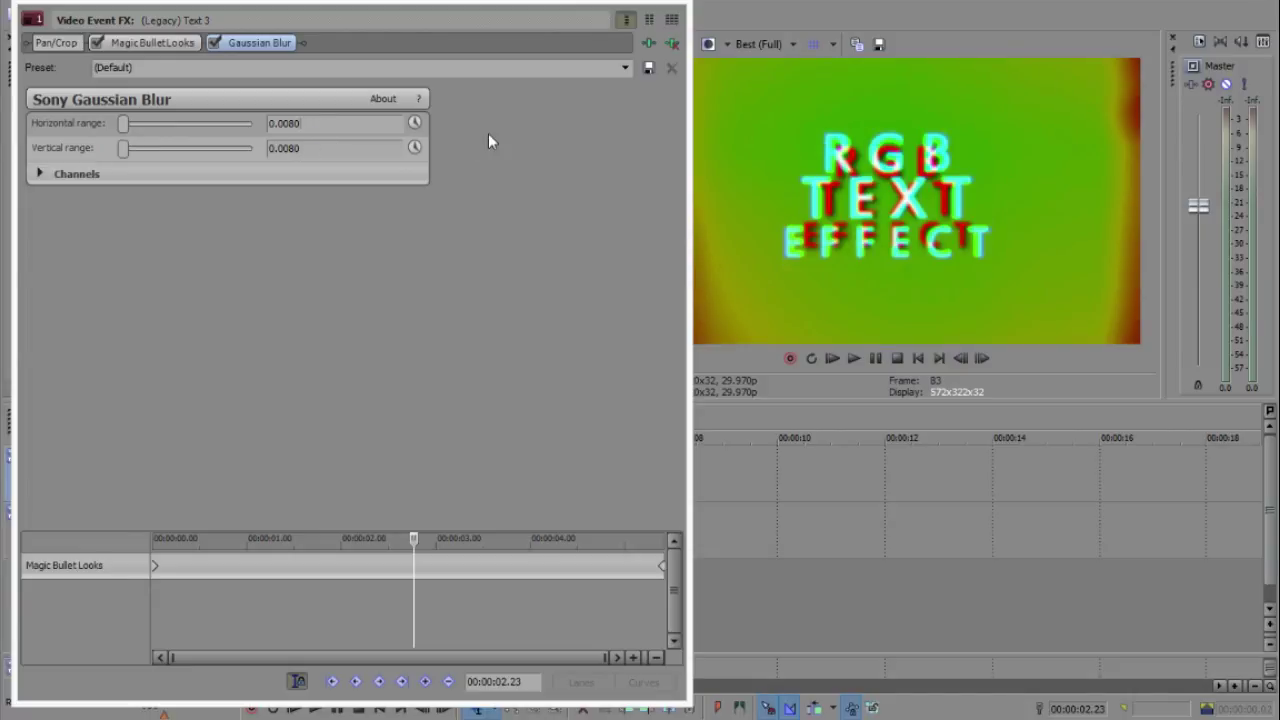
left_click(685, 3)
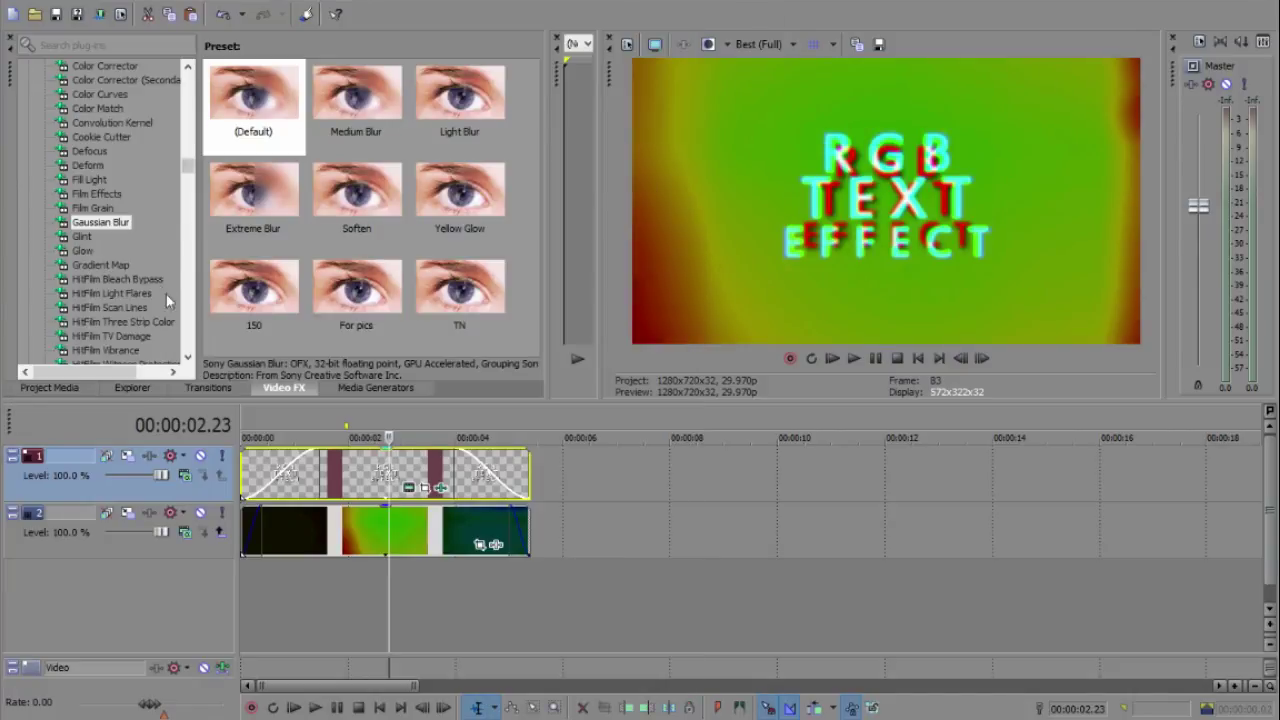
Step: Add BCC Film Glow with Glow Radius 100 and Glow Intensity 5.44, then preview at 3.20 seconds
left_click_drag(192, 180, 370, 468)
left_click(101, 236)
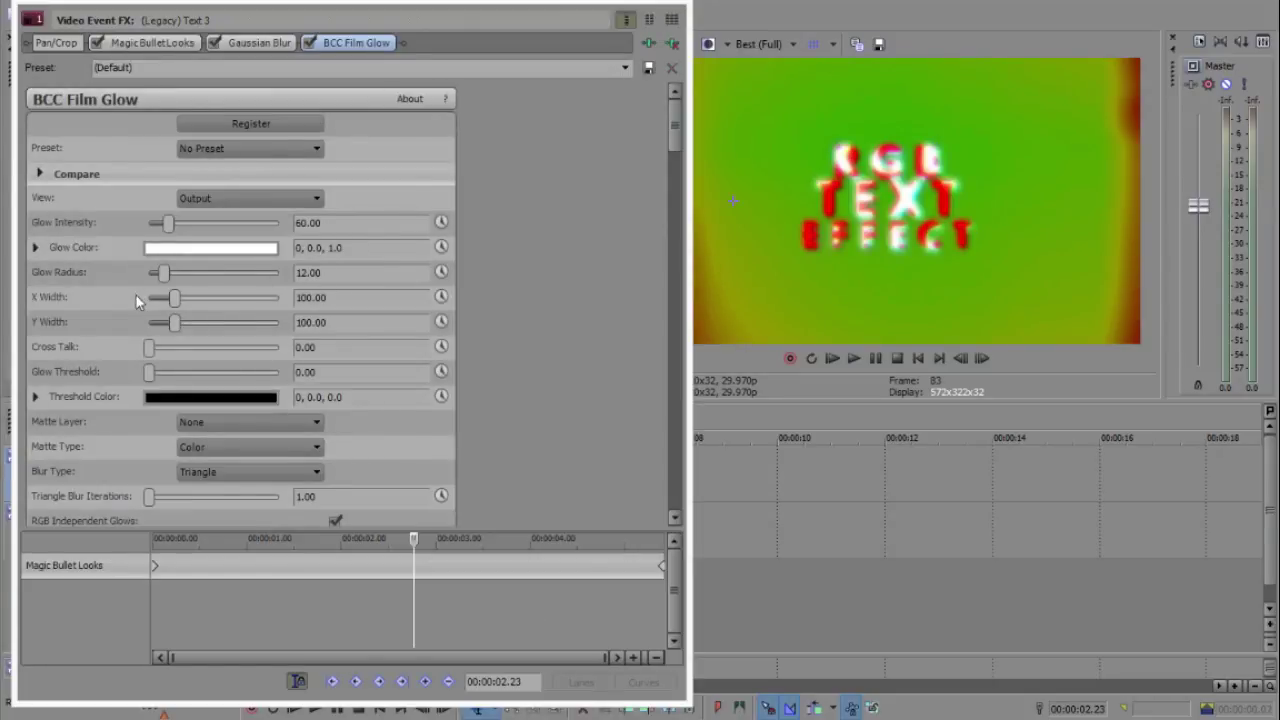
left_click_drag(164, 273, 532, 278)
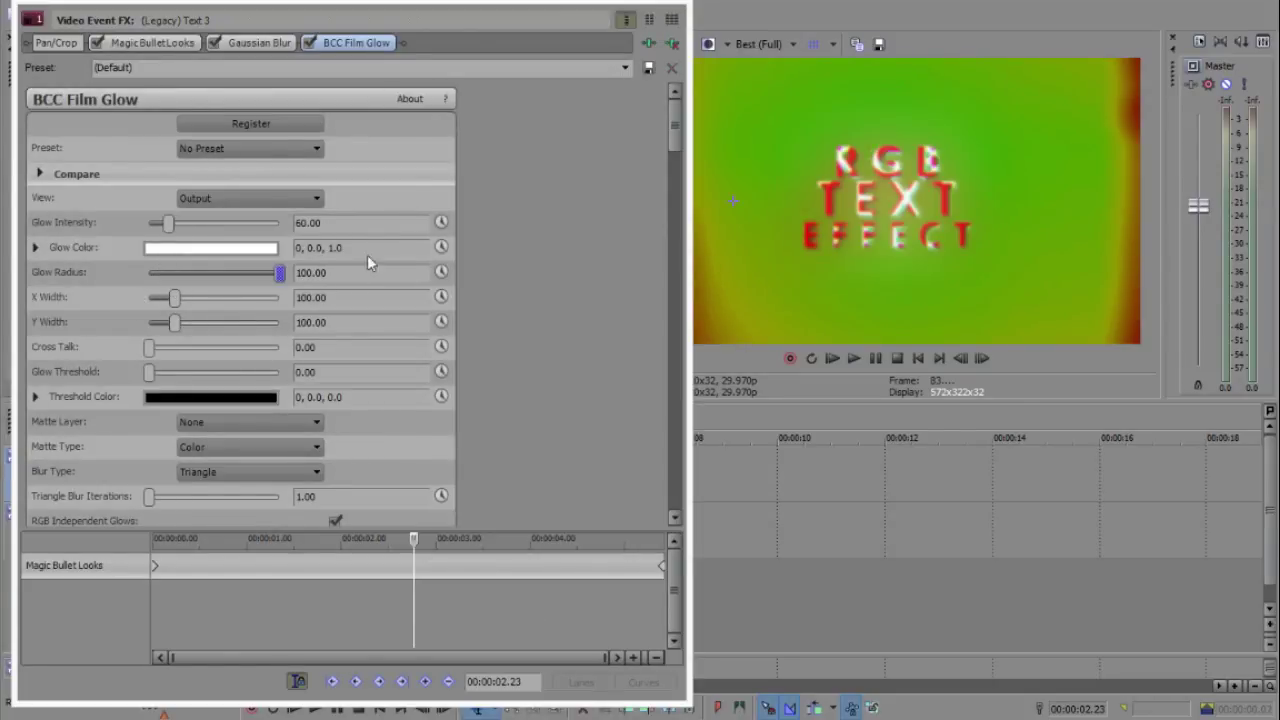
left_click_drag(322, 223, 256, 236)
type("5.44")
left_click(370, 251)
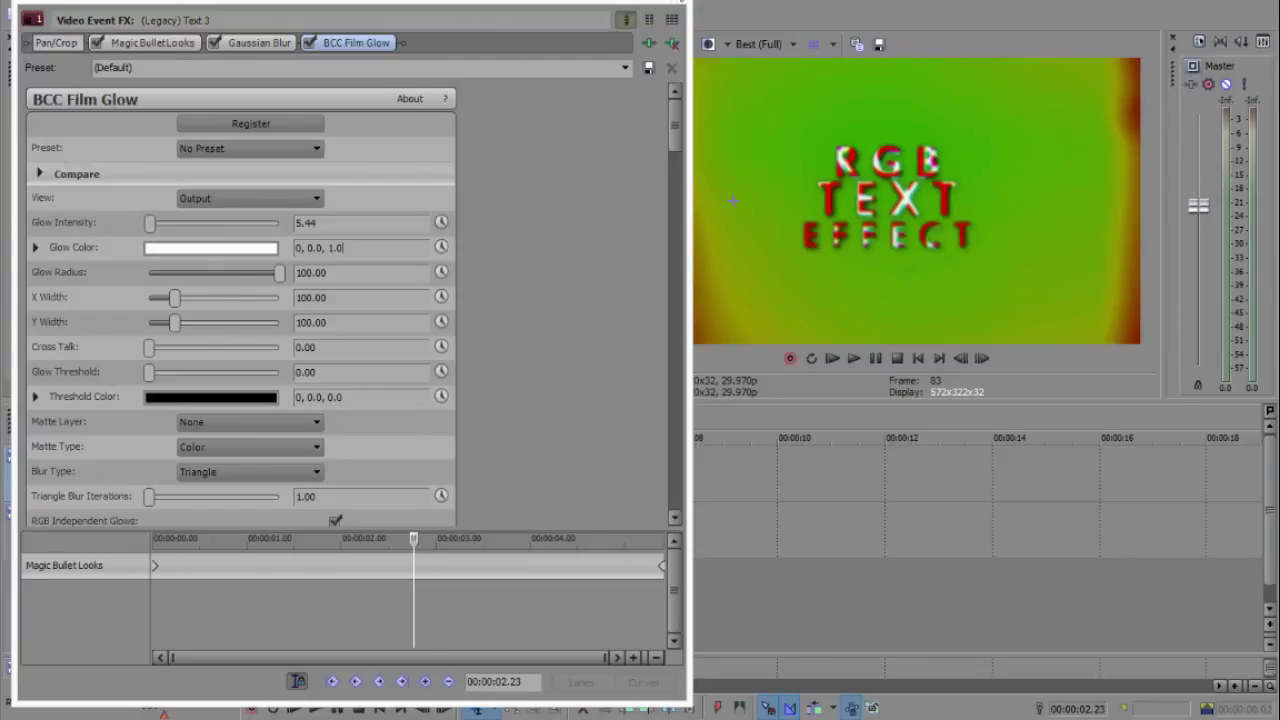
key("alt+F4")
left_click(437, 430)
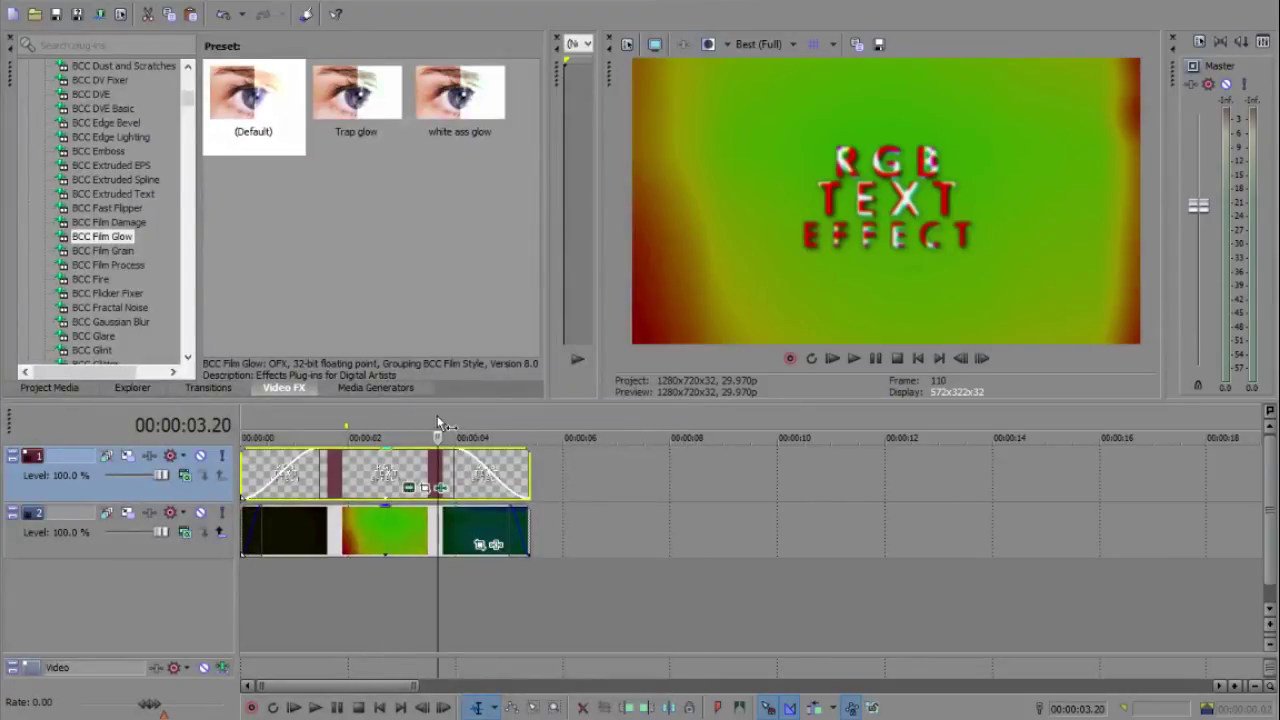
Step: At 1.26 seconds, reopen the title's Magic Bullet Looks and drag Green/Magenta to -39.640
left_click(341, 432)
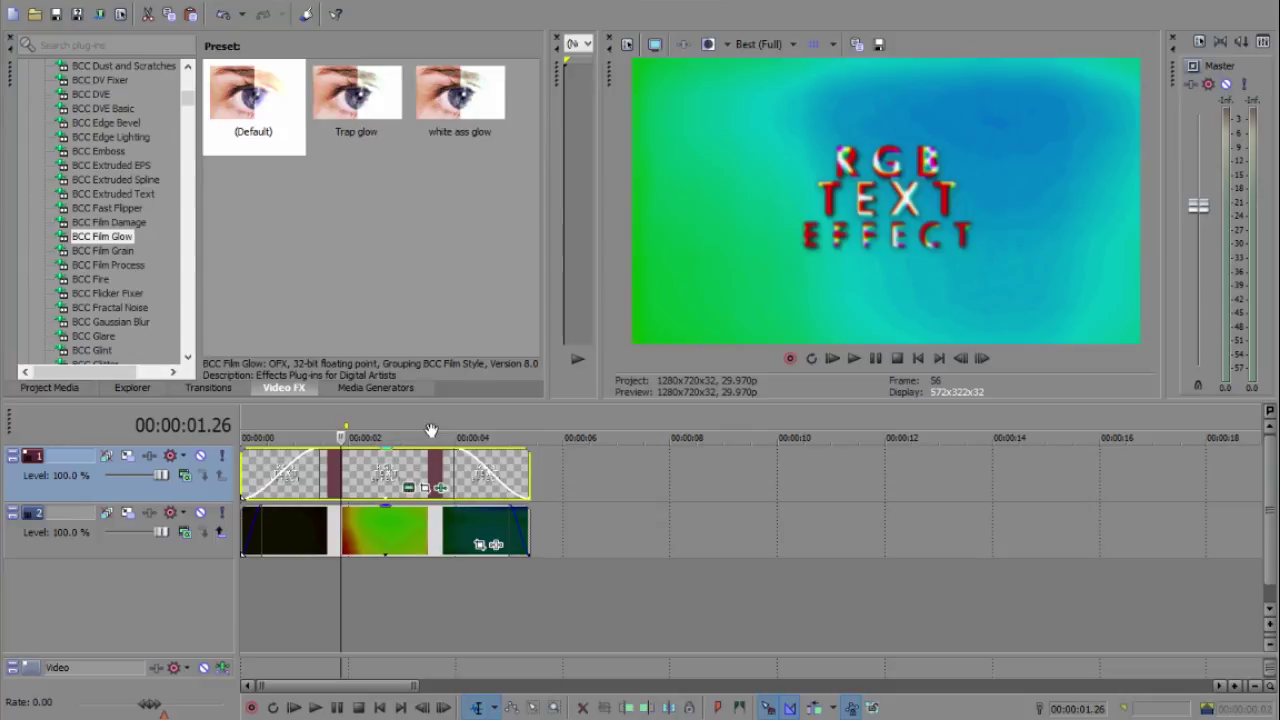
left_click(438, 487)
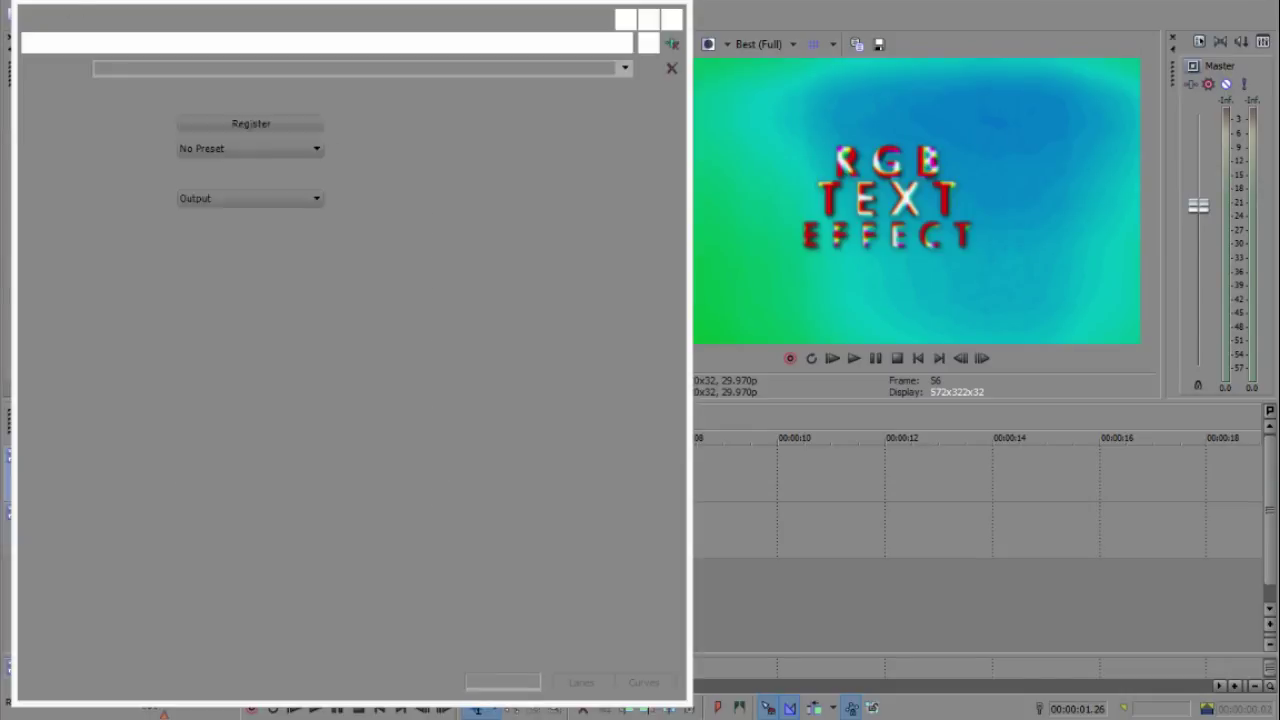
left_click(153, 42)
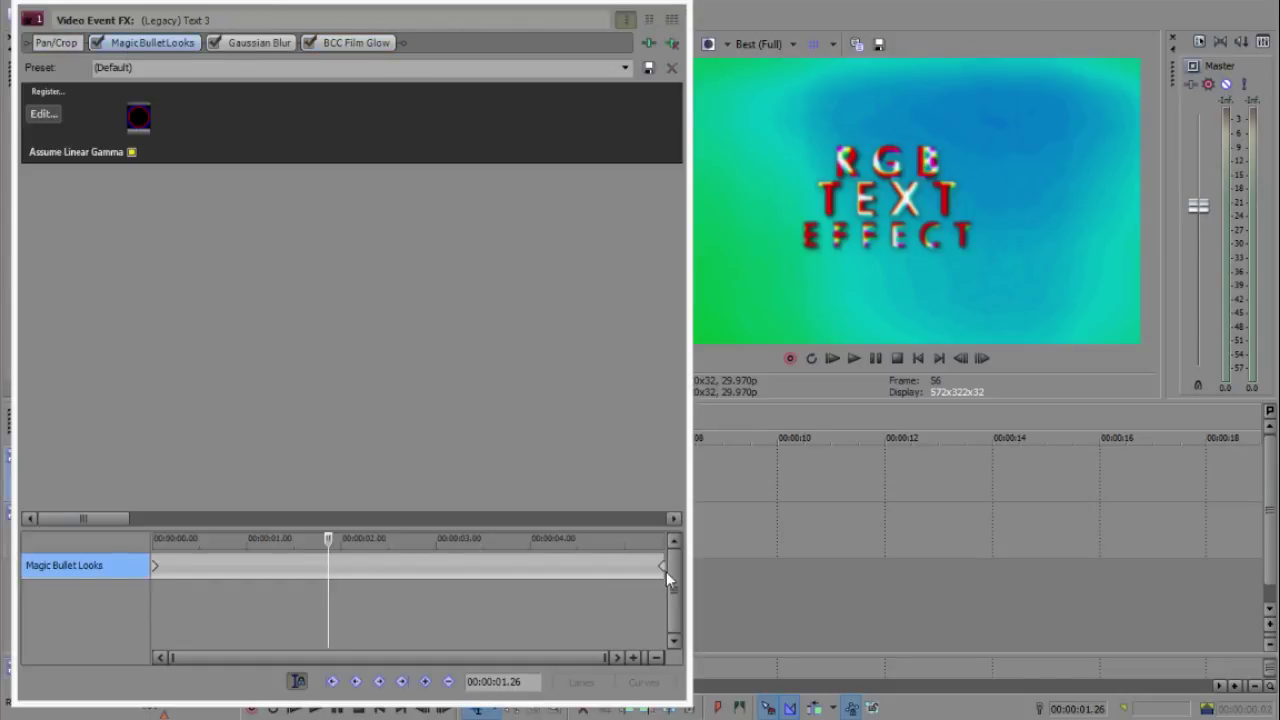
left_click(42, 113)
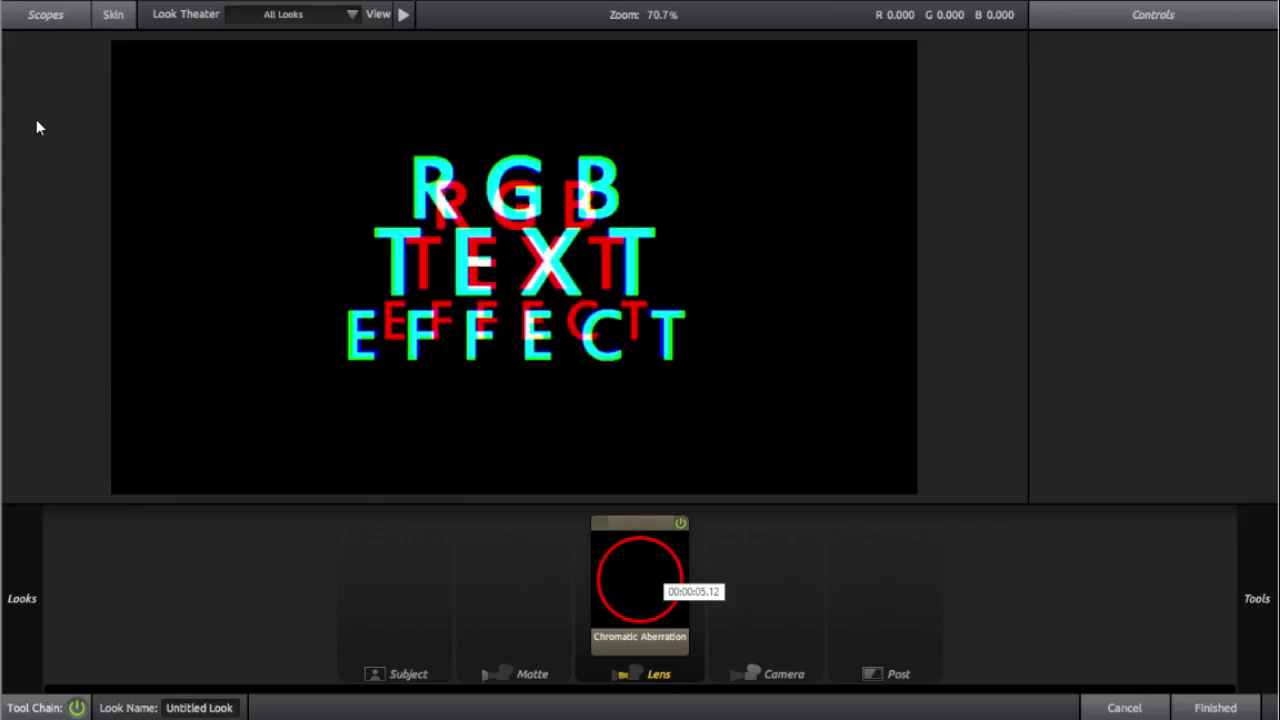
left_click(673, 561)
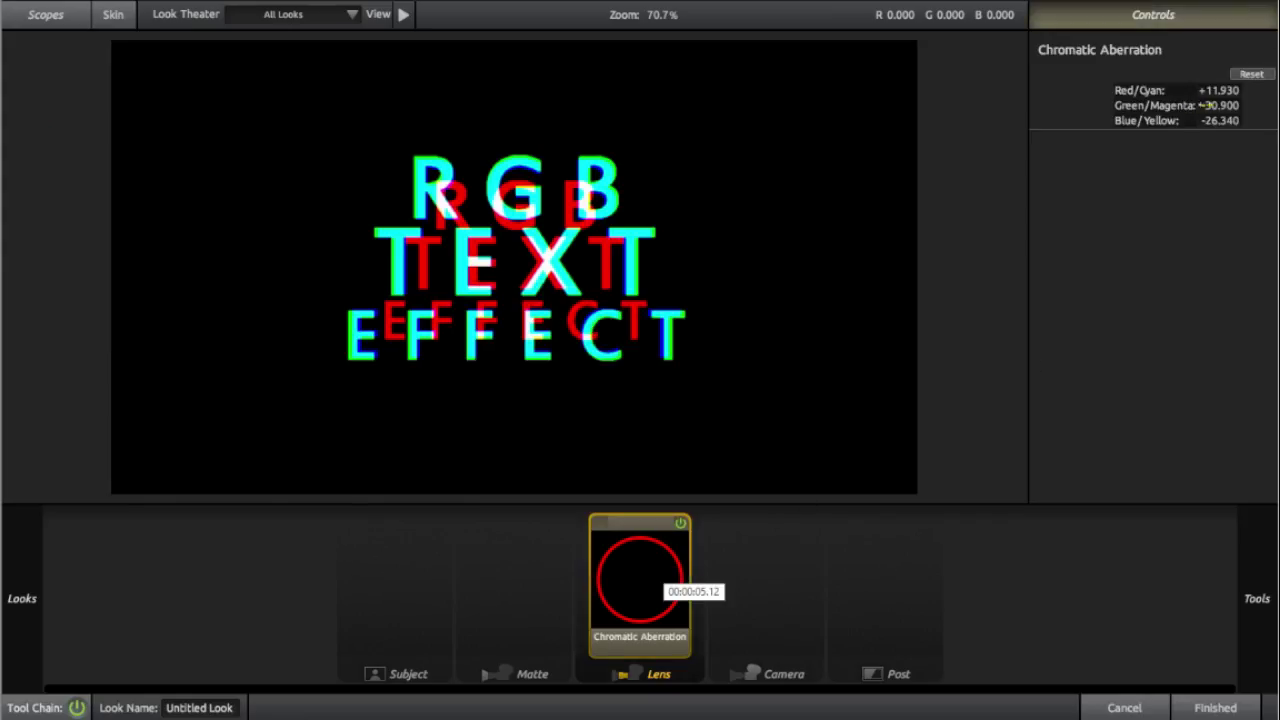
left_click_drag(1204, 104, 1160, 146)
left_click(1215, 707)
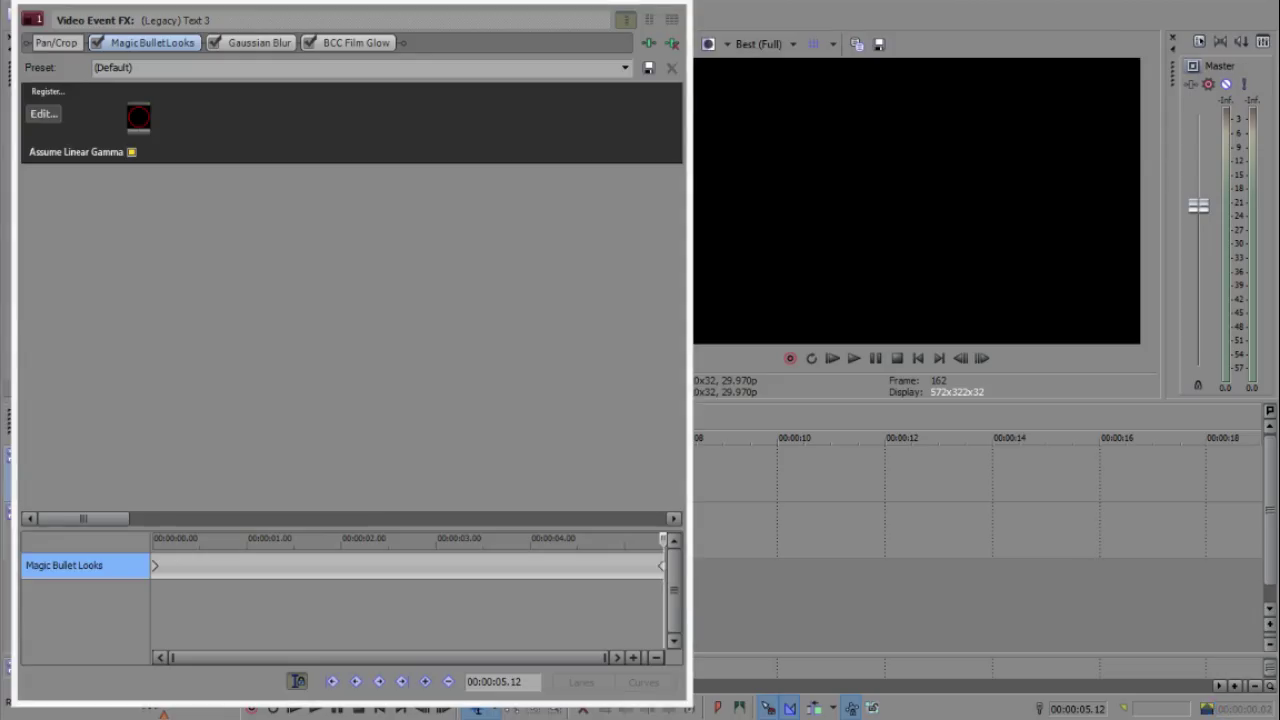
Step: Close the effects window, preview the title at 1.13, 3.25 and 1.21 seconds, then show Project Media
left_click(670, 5)
left_click(318, 432)
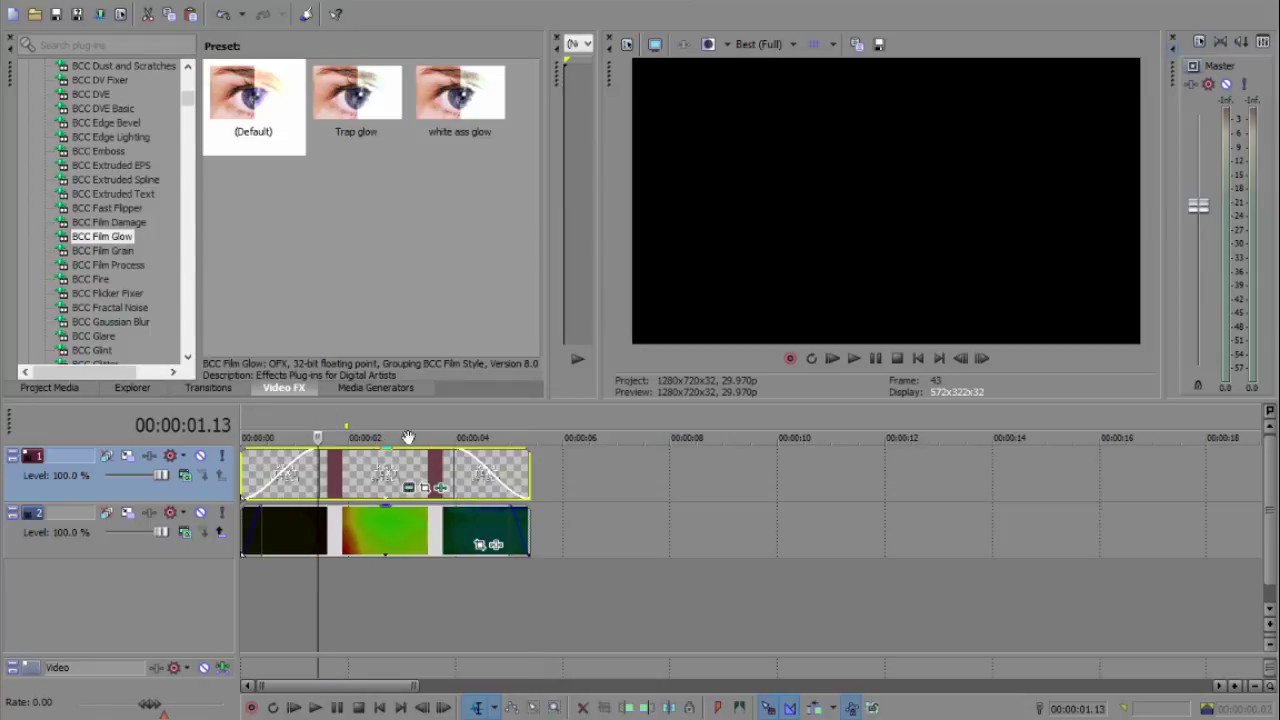
left_click(447, 420)
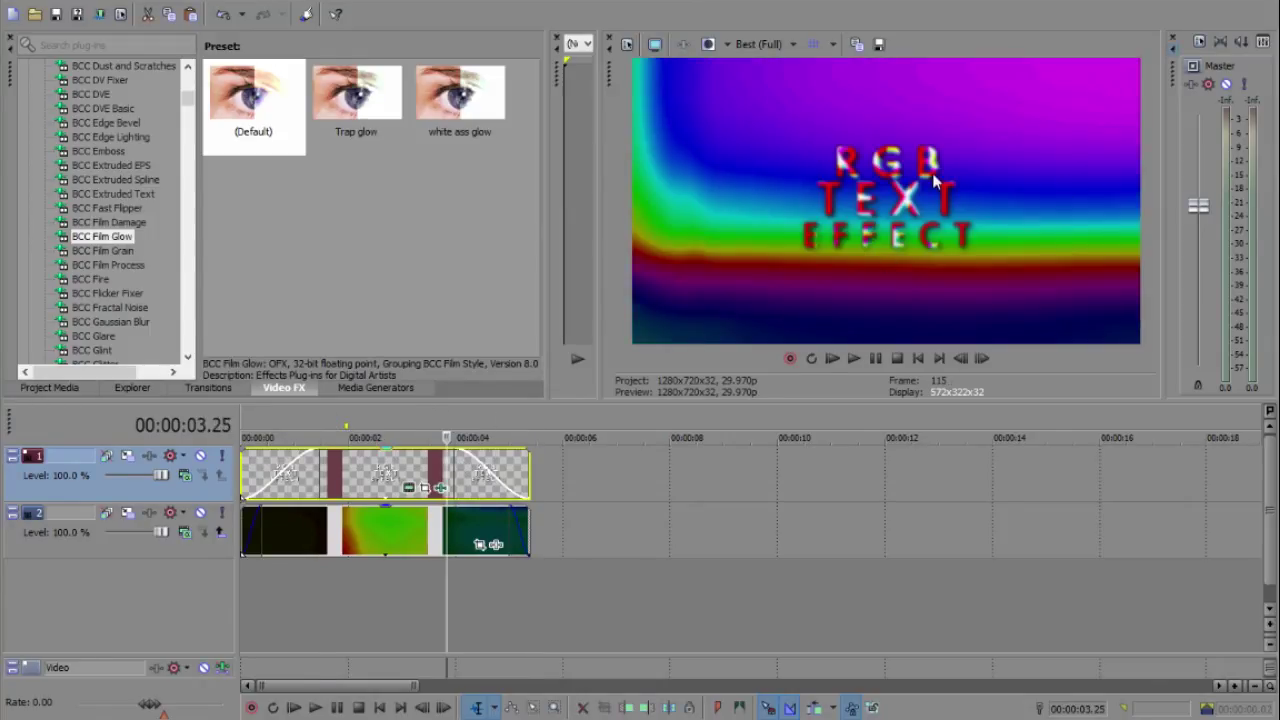
left_click(333, 415)
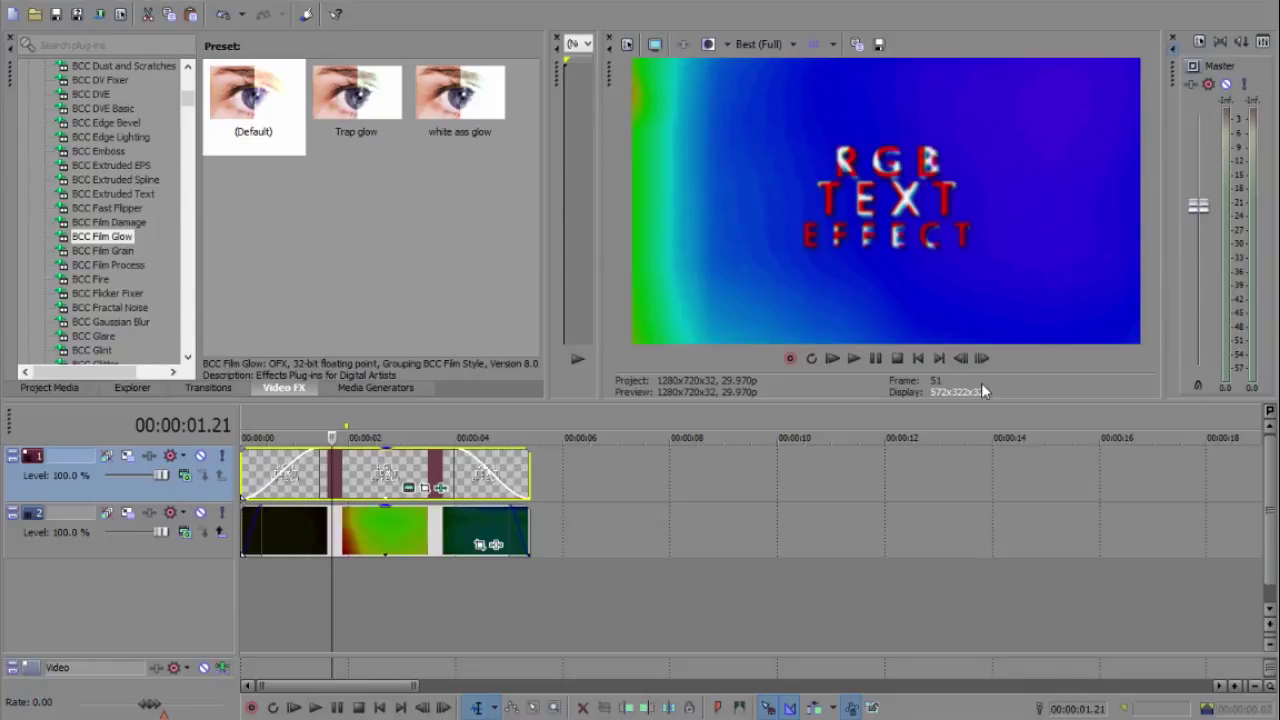
left_click(54, 388)
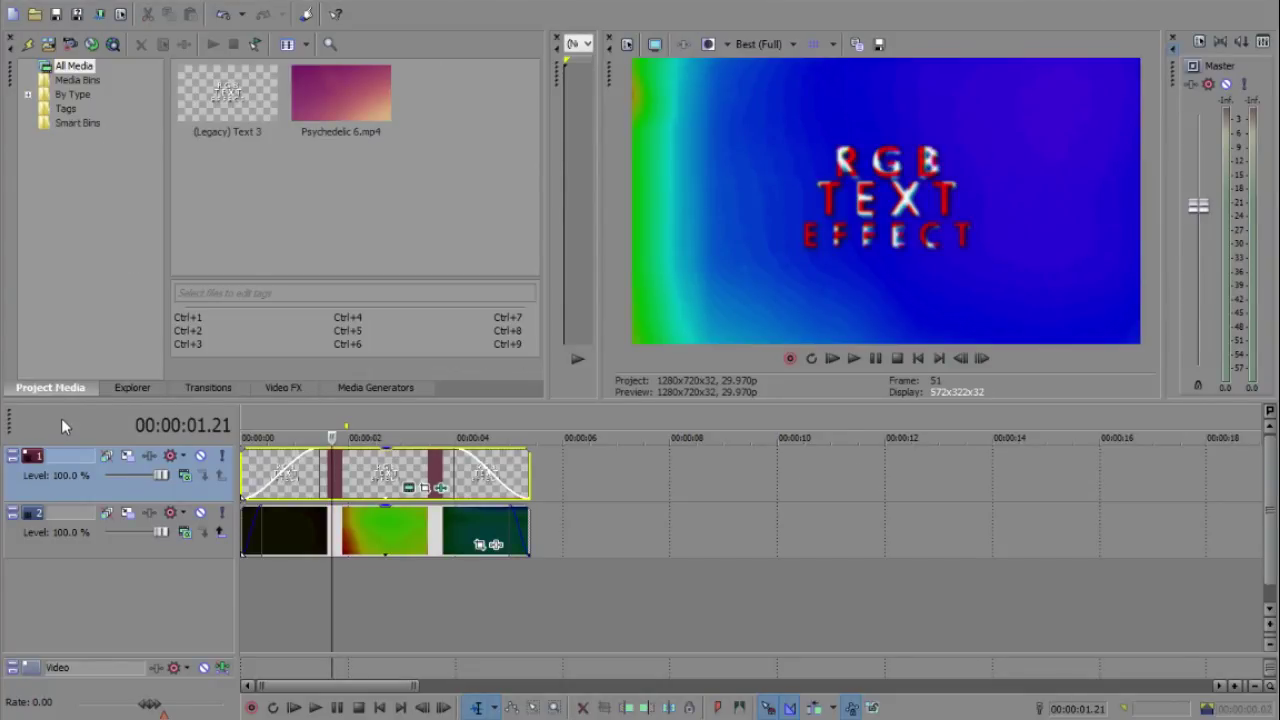
mouse_move(535, 715)
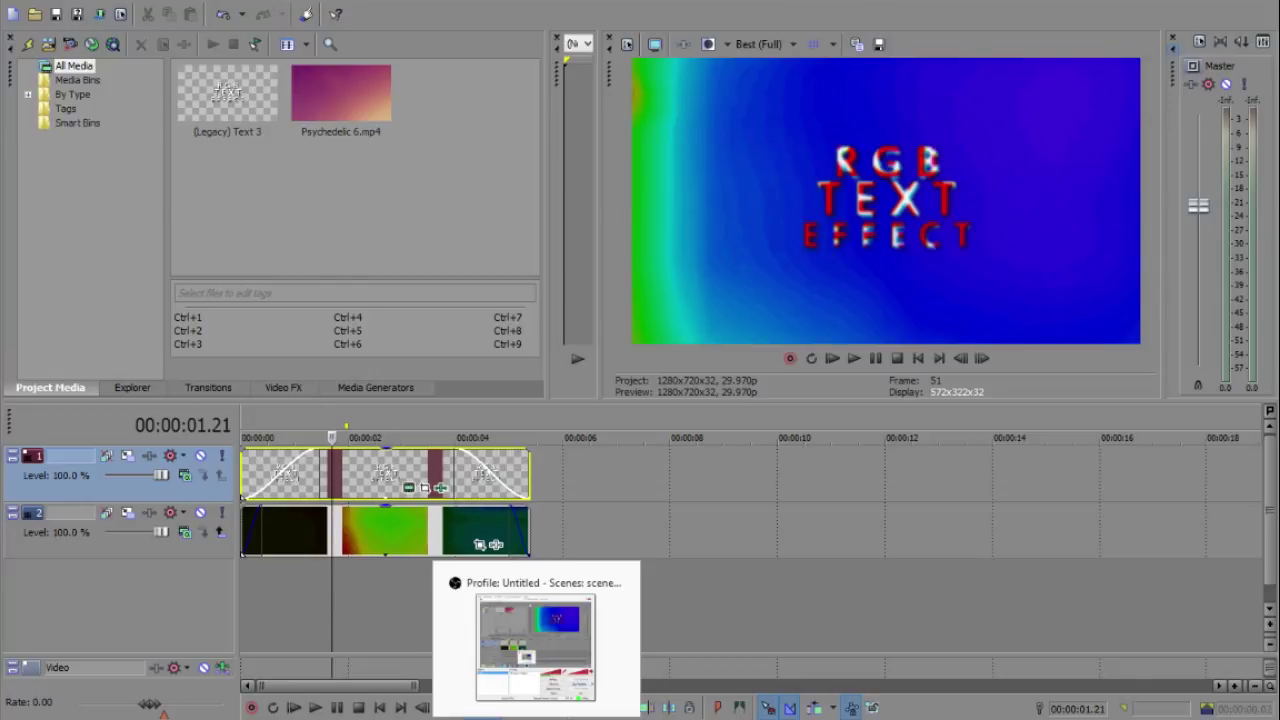